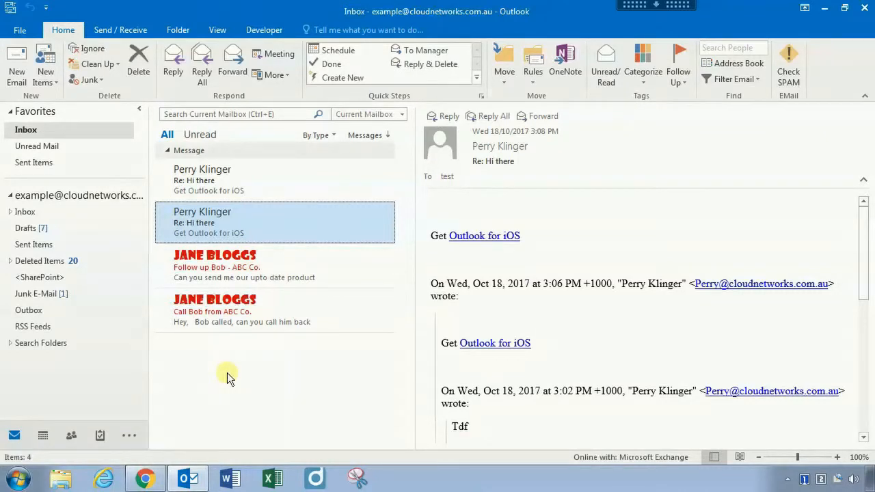
Examine the inbox messages and compare how those from different senders are formatted in the list
left_click(248, 280)
left_click(278, 307)
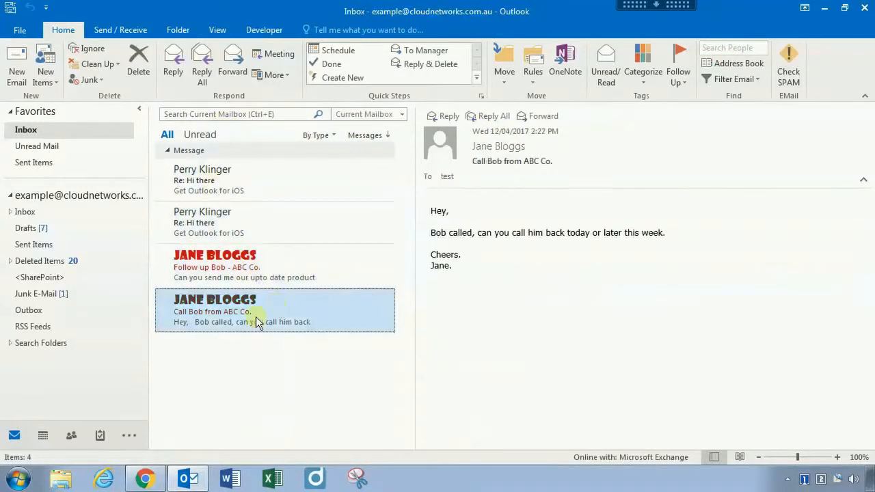
left_click(251, 229)
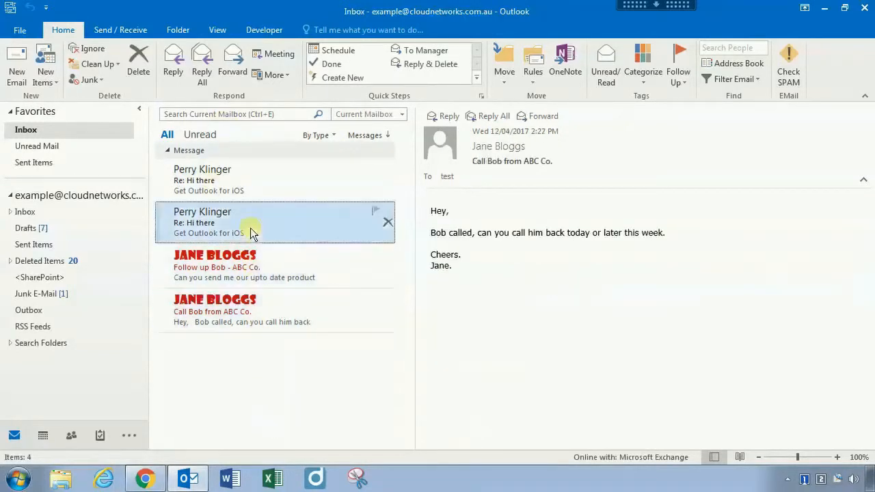
left_click(201, 175)
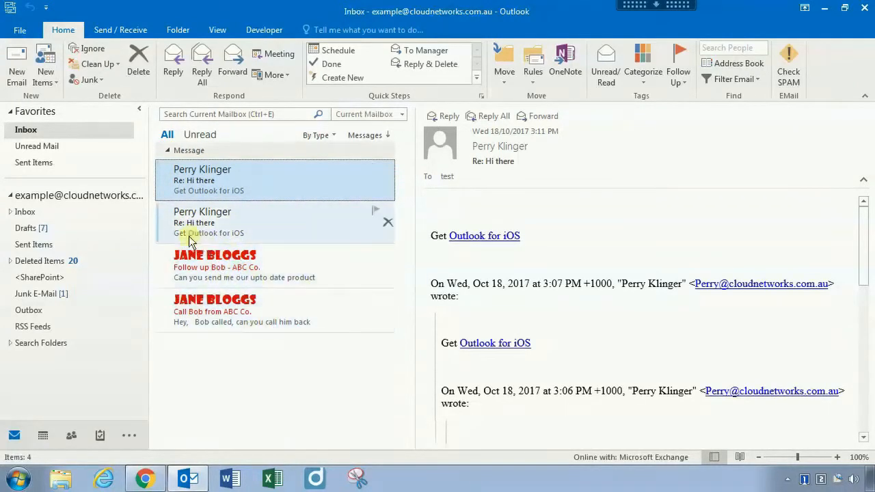
left_click(234, 224)
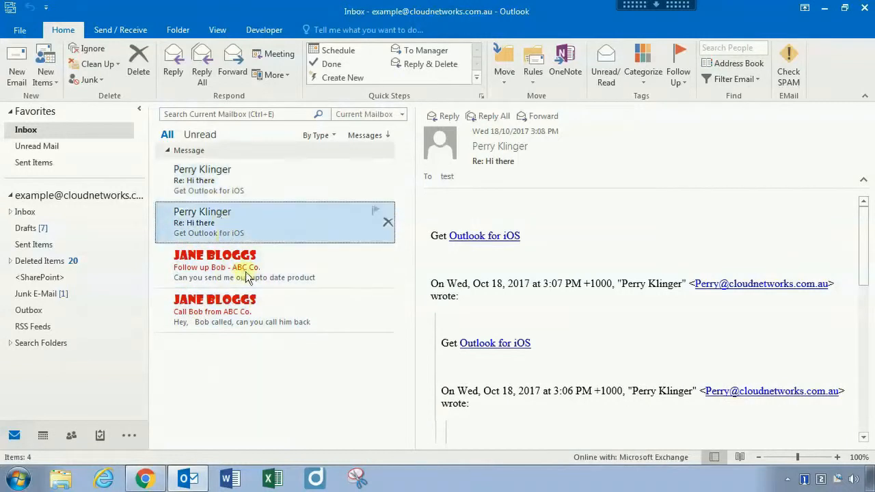
left_click(244, 170)
left_click(246, 266)
left_click(249, 208)
left_click(240, 183)
left_click(247, 225)
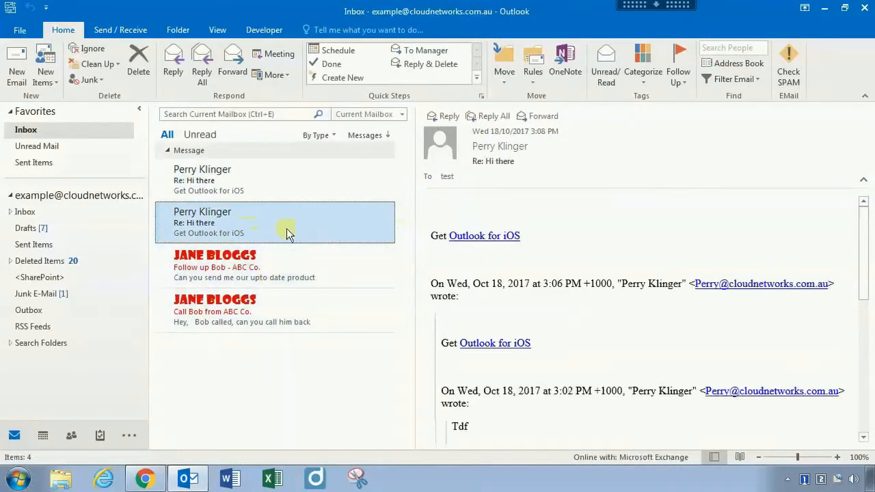
left_click(272, 193)
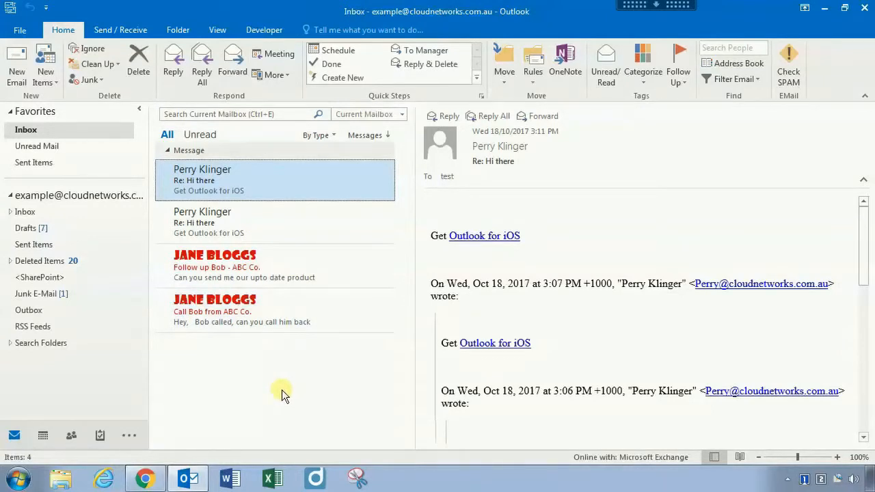
Switch from the inbox to the calendar
left_click(43, 435)
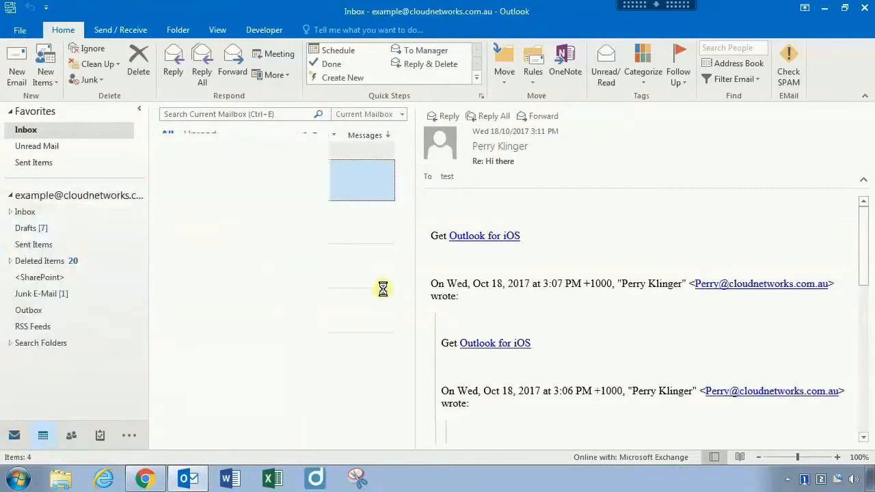
left_click(340, 315)
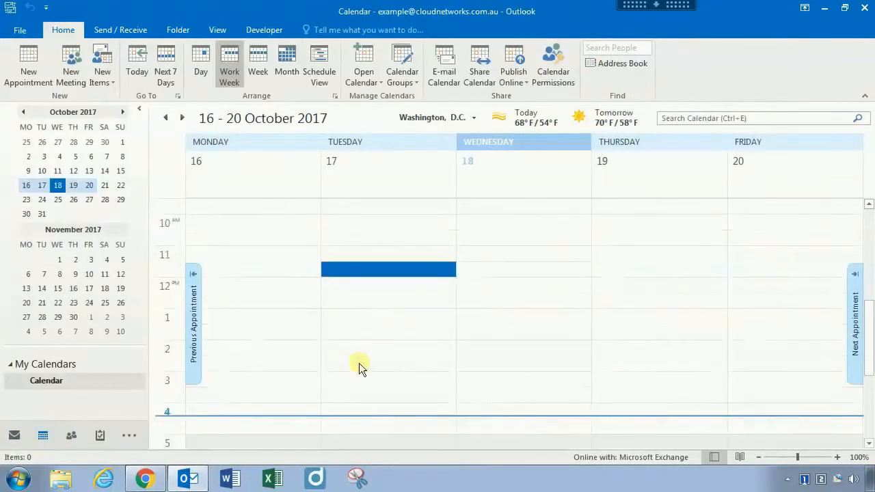
left_click(350, 253)
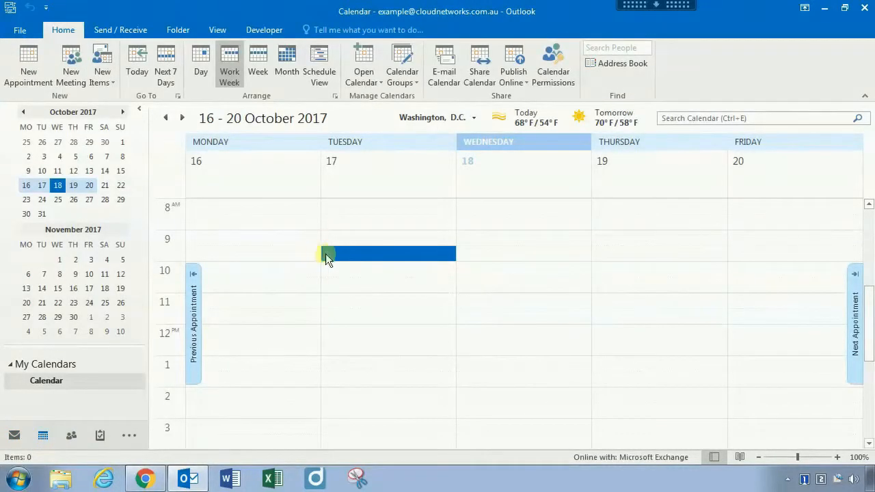
left_click(527, 239)
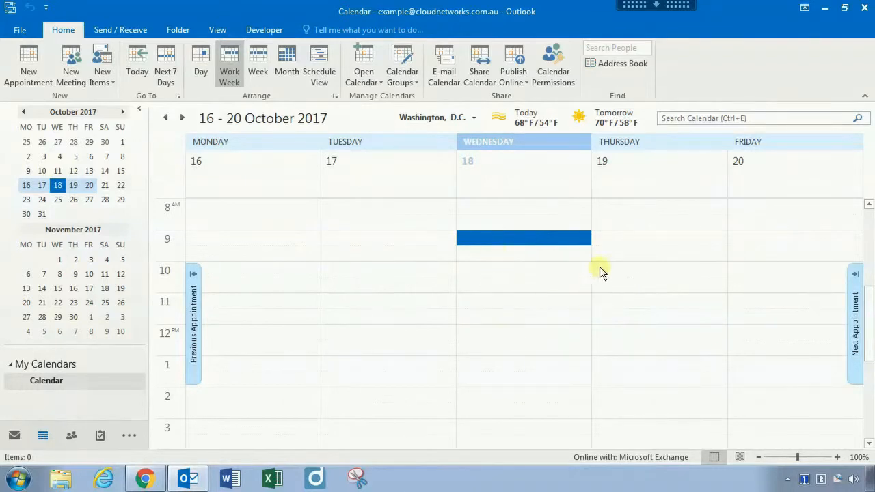
Create an appointment titled "Test" on Thursday 19 October 2017 at 9:30 AM and extend it to 12:30 PM
double_click(612, 250)
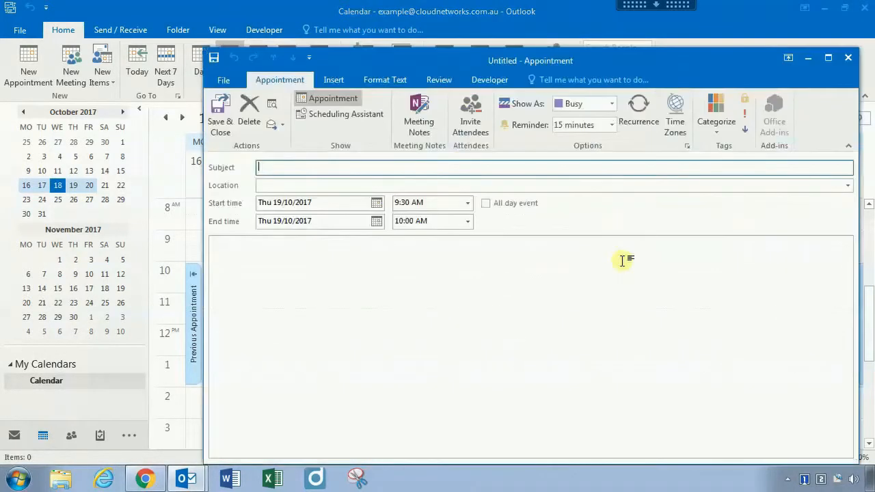
type("Test")
left_click(220, 112)
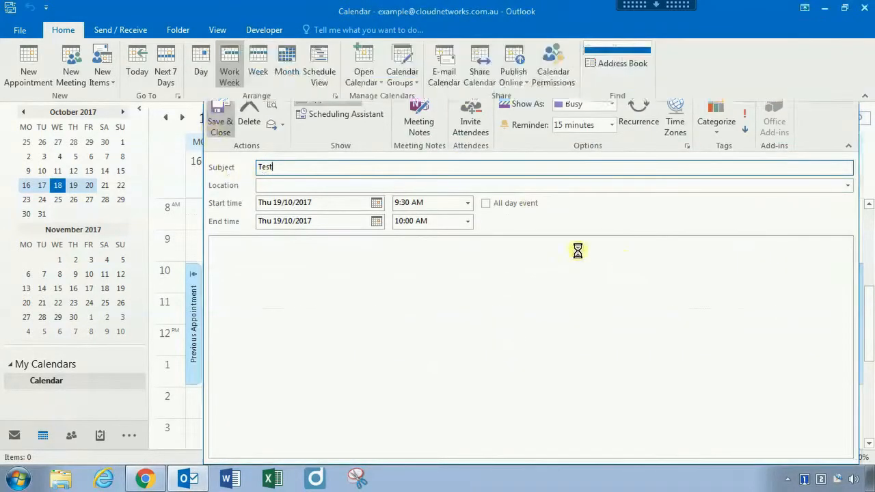
left_click(653, 301)
left_click_drag(637, 260, 677, 336)
left_click(645, 208)
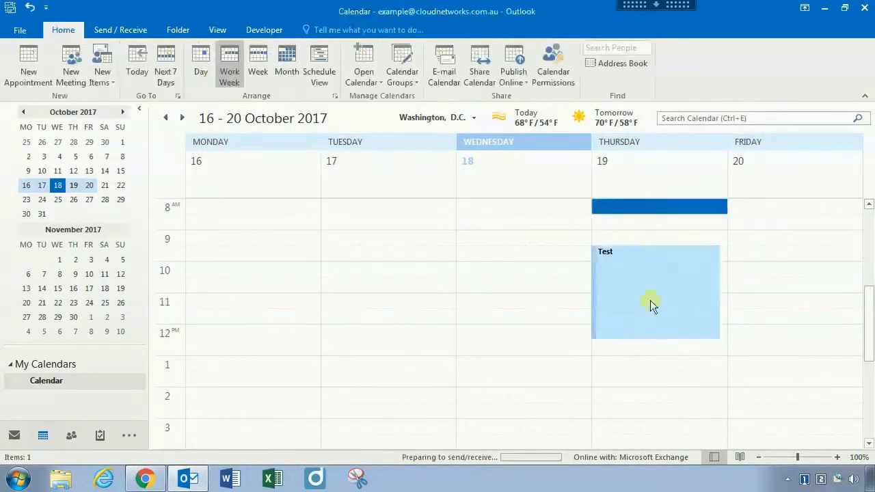
scroll(650, 300, "down", 3)
scroll(646, 322, "up", 3)
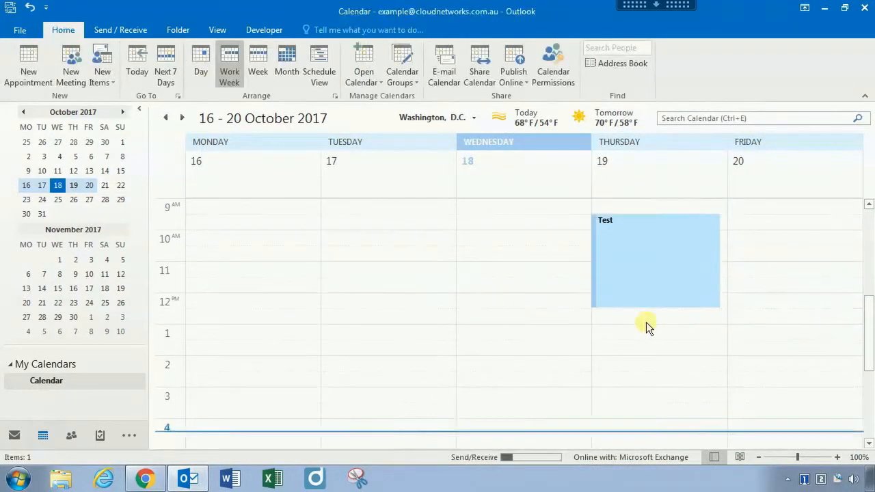
Create an appointment titled "test" on Tuesday 17 October 2017 from 9:00 AM to 1:00 PM and close its reminder
left_click(319, 240)
double_click(338, 243)
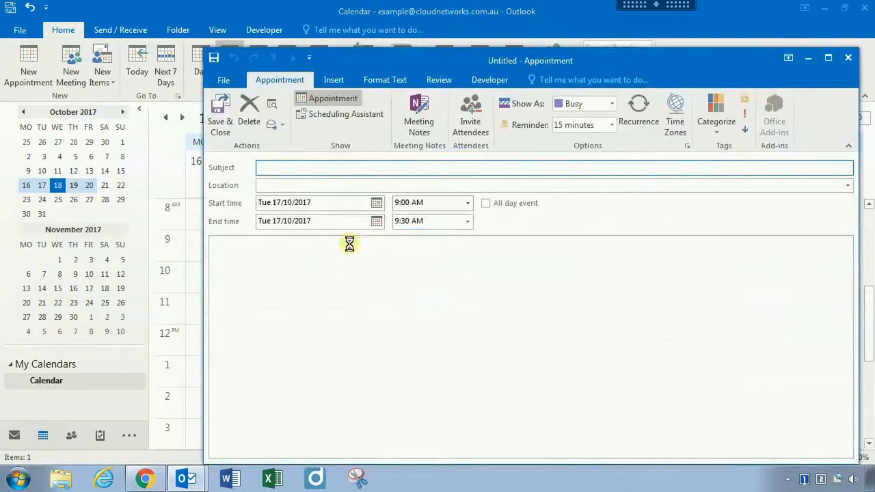
type("test")
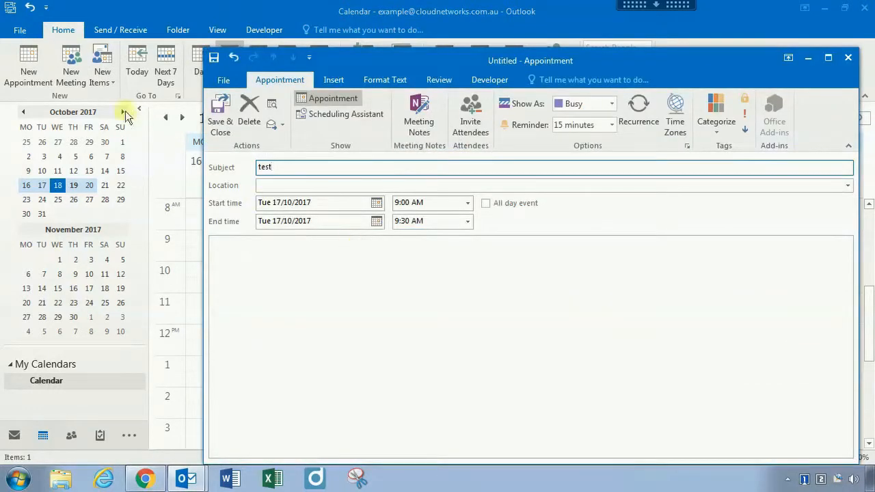
left_click(211, 128)
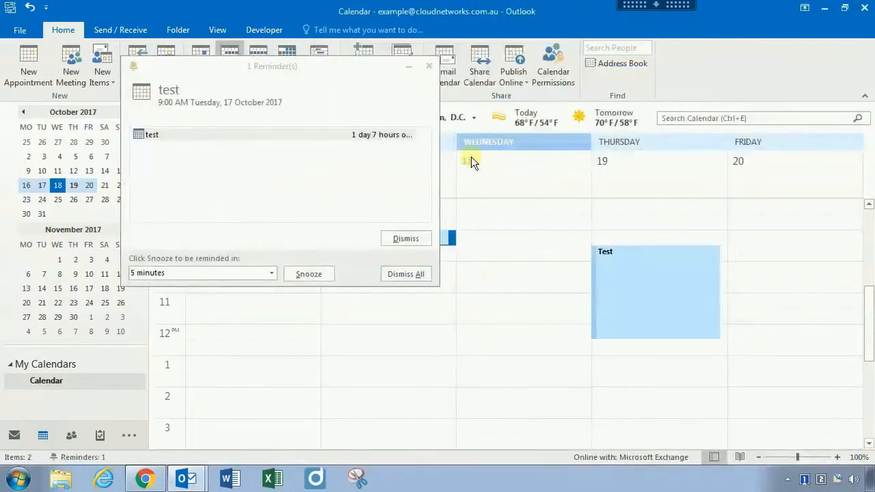
left_click(430, 66)
left_click_drag(385, 248, 389, 344)
left_click(504, 346)
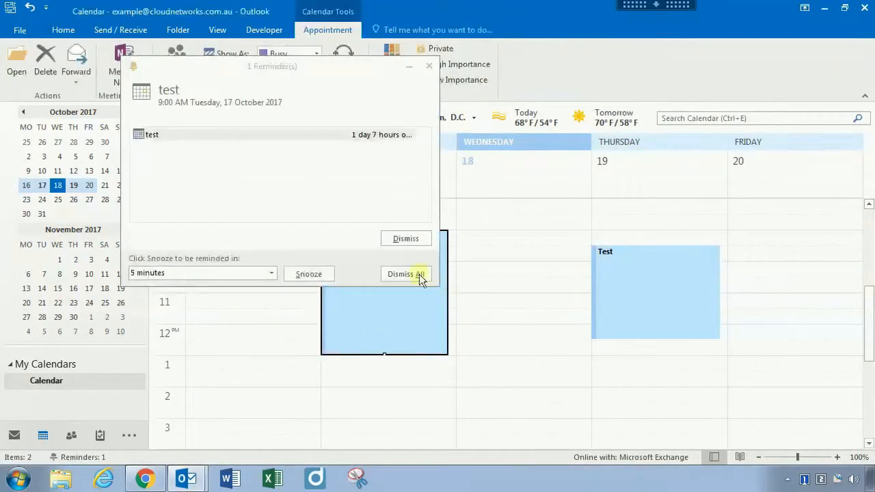
left_click(429, 67)
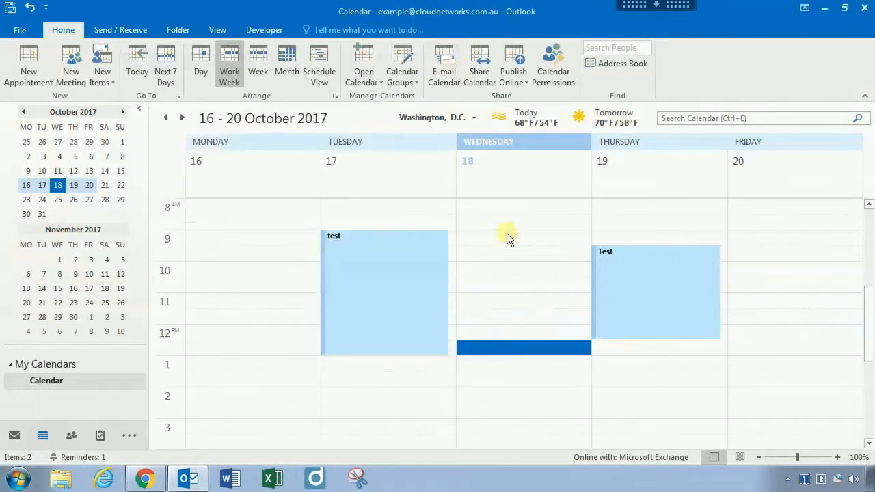
left_click(502, 257)
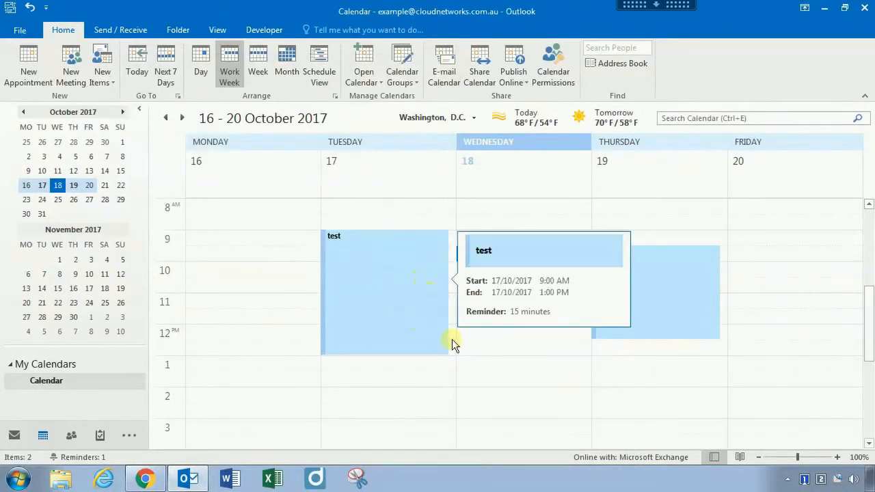
scroll(453, 340, "down", 1)
left_click(413, 377)
scroll(424, 377, "up", 1)
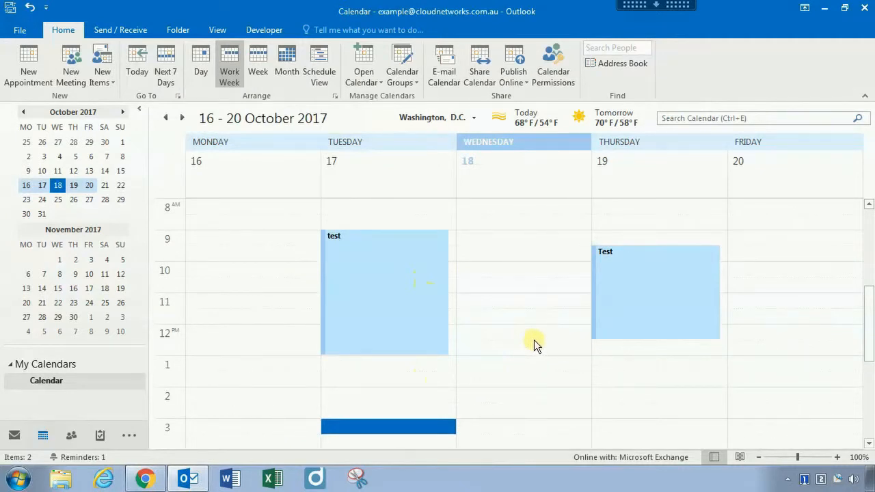
left_click(517, 301)
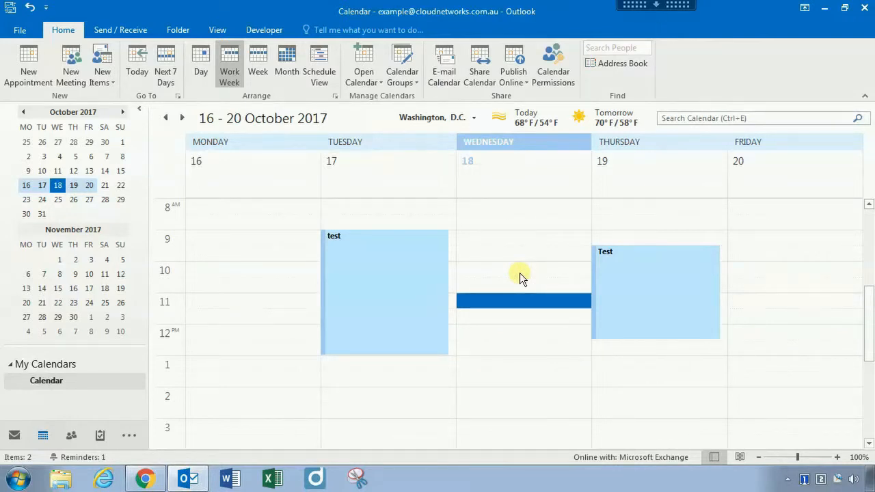
left_click(513, 273)
left_click(512, 338)
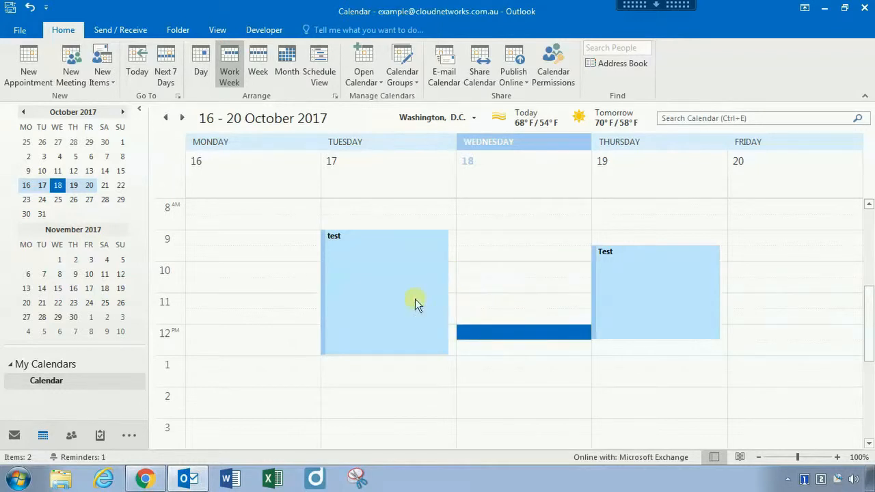
left_click(506, 216)
left_click(521, 288)
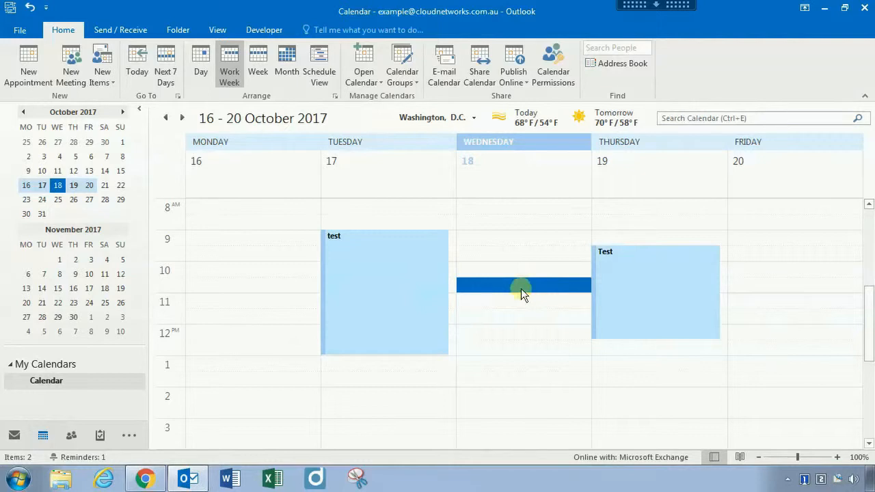
left_click(564, 397)
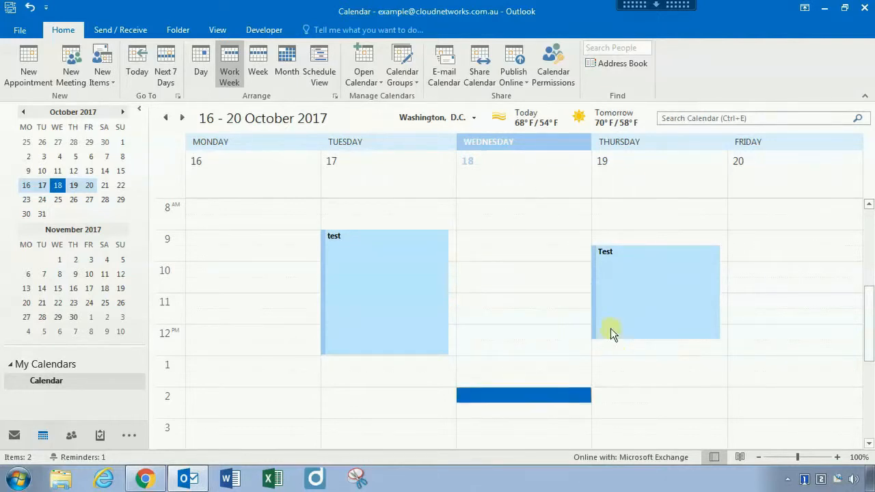
left_click(518, 240)
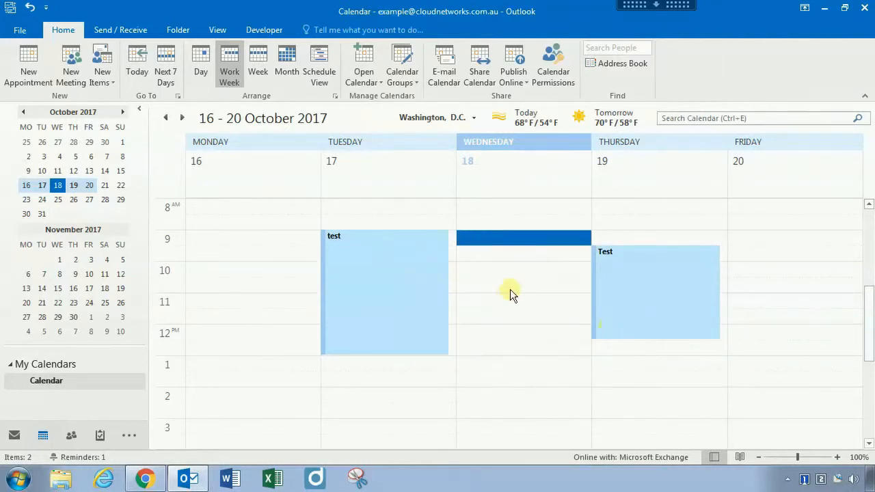
Delete the Tuesday "test" and Thursday "Test" appointments from the calendar
left_click(400, 289)
key("Delete")
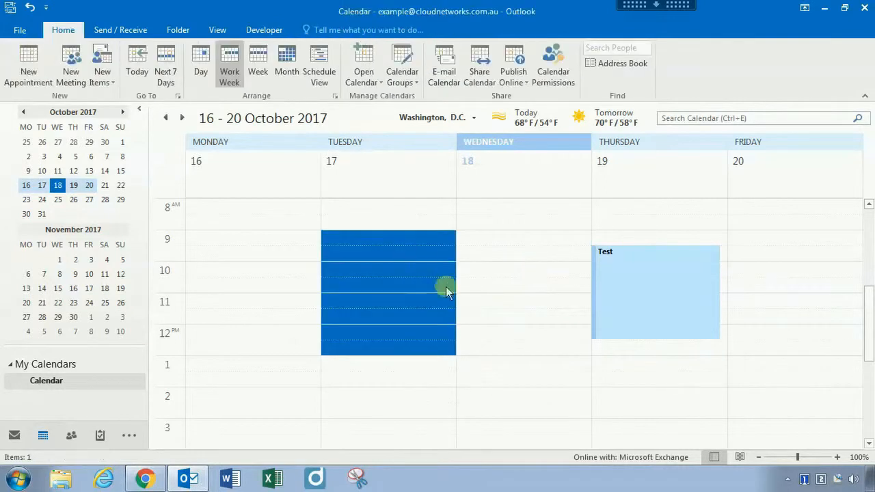
left_click(611, 289)
key("Delete")
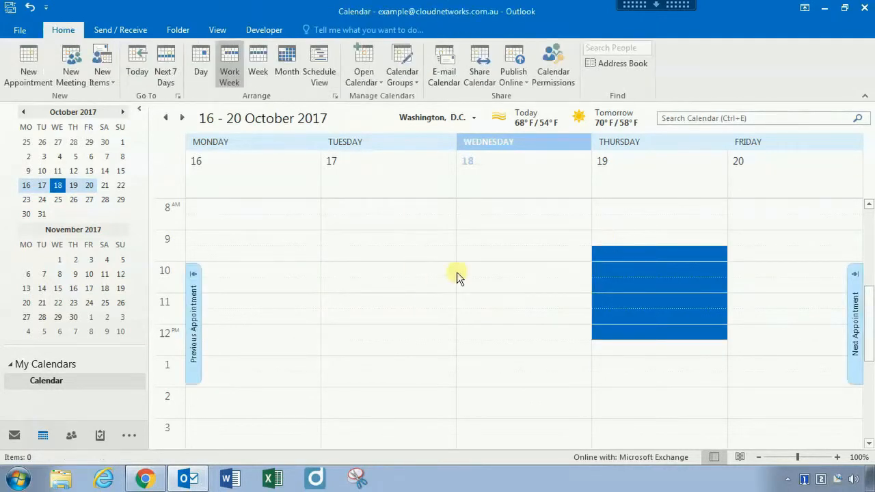
left_click(382, 285)
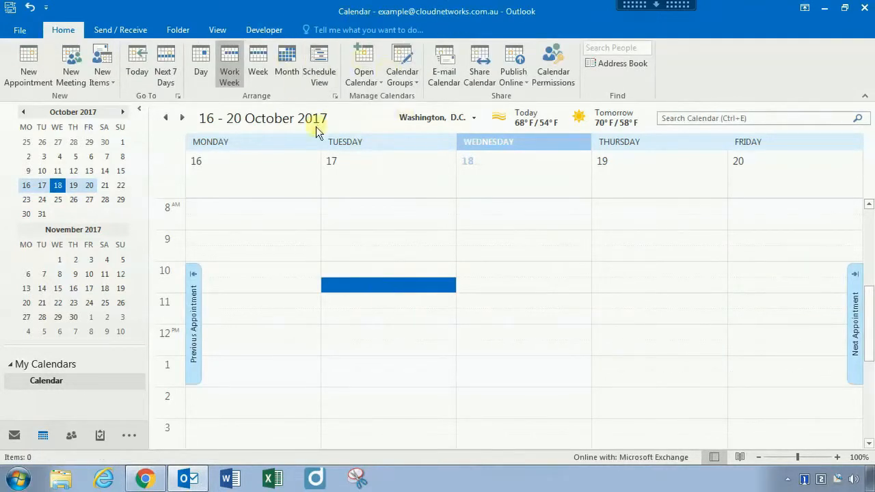
left_click(305, 316)
left_click(517, 318)
left_click(595, 254)
left_click(534, 257)
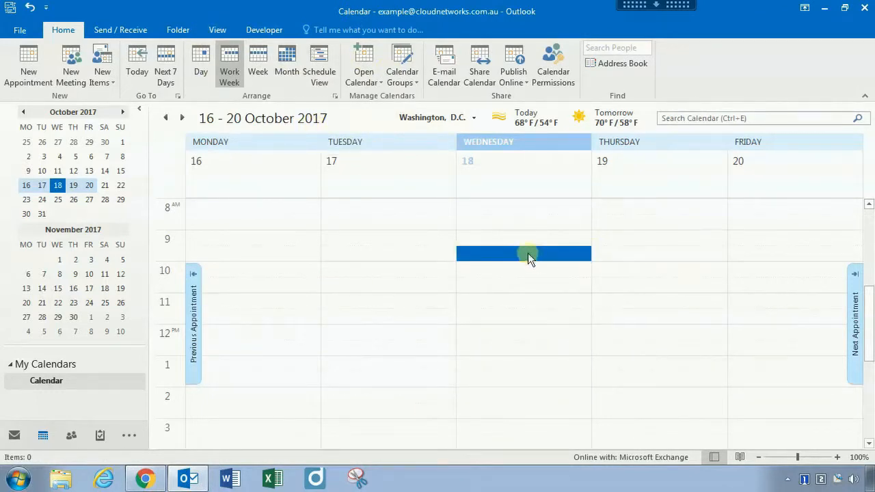
left_click(435, 255)
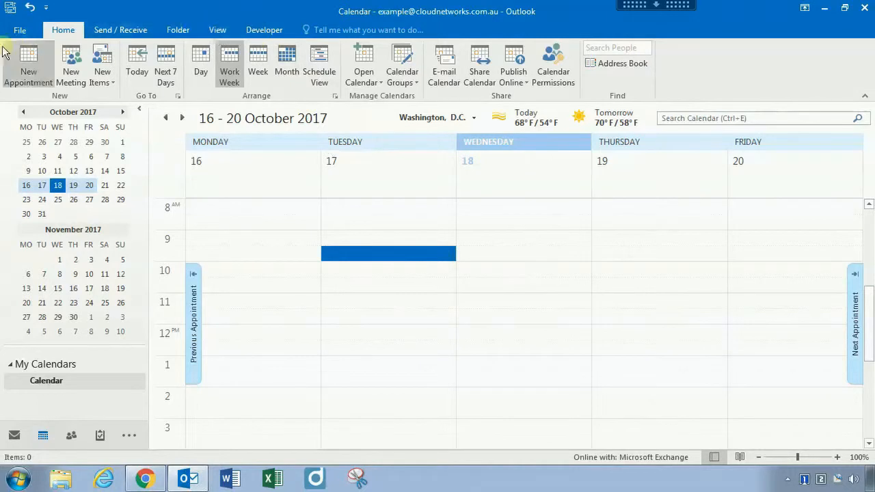
Add a conditional formatting rule named "Scheduled" to the calendar view and set its colour to yellow
left_click(219, 33)
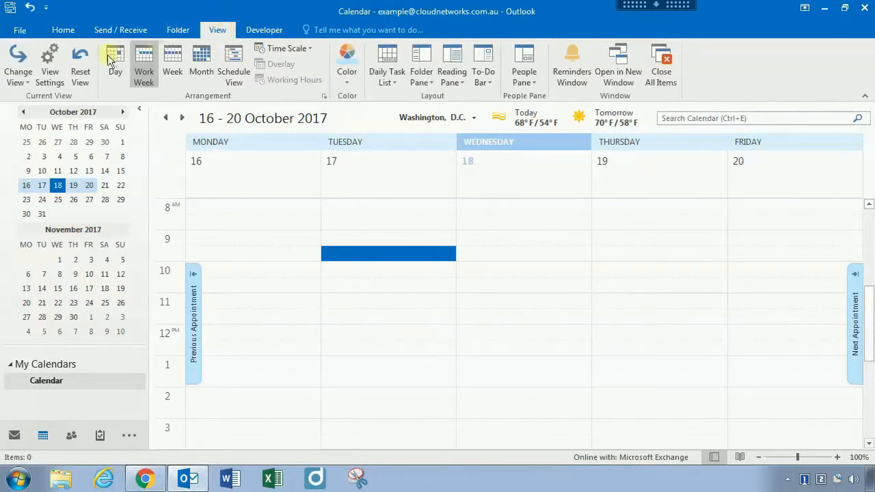
left_click(51, 86)
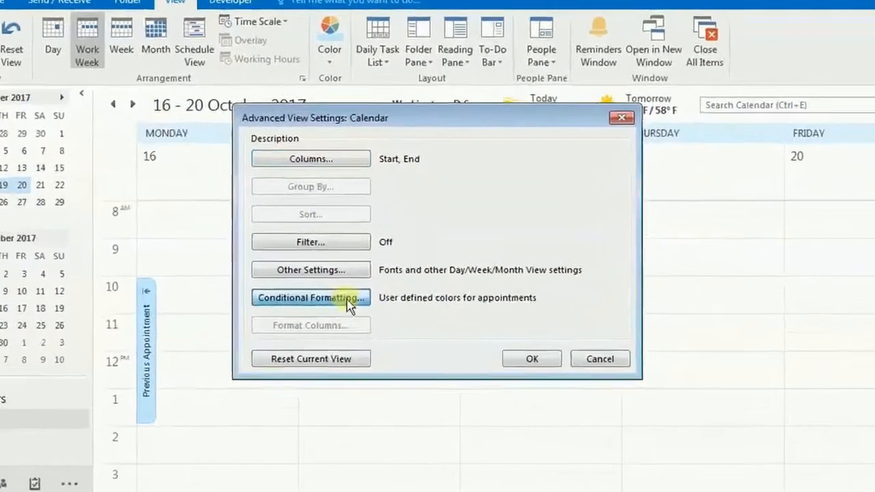
left_click(358, 280)
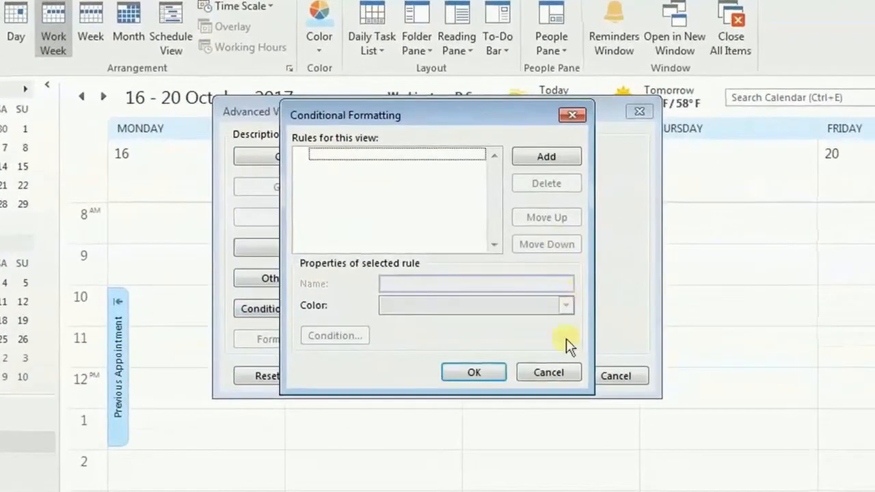
left_click(545, 158)
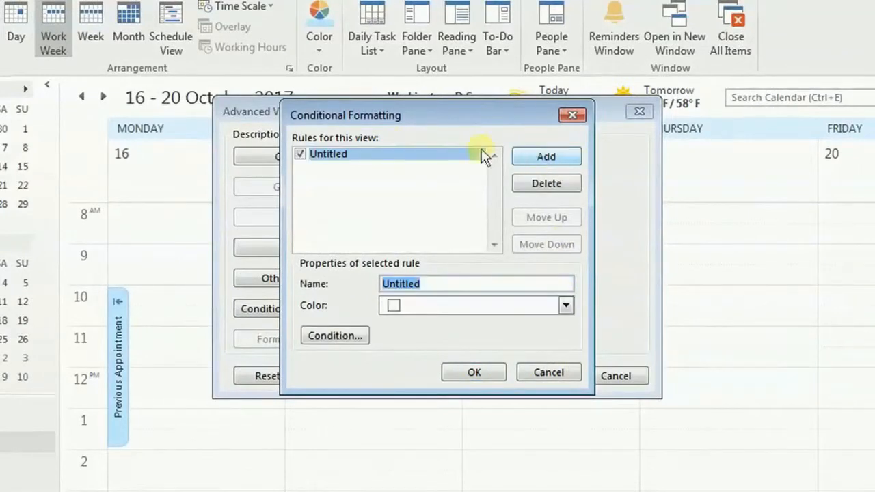
left_click(468, 286)
double_click(467, 286)
type("Scheu")
type("uled")
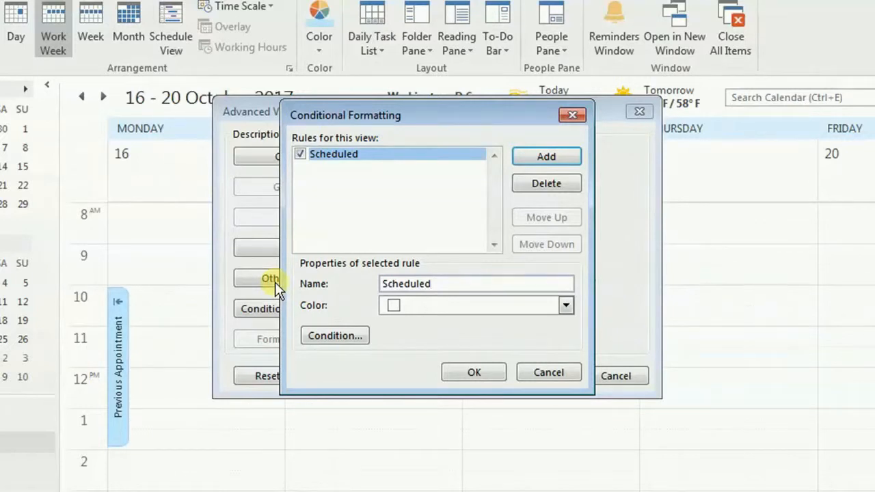
left_click(530, 309)
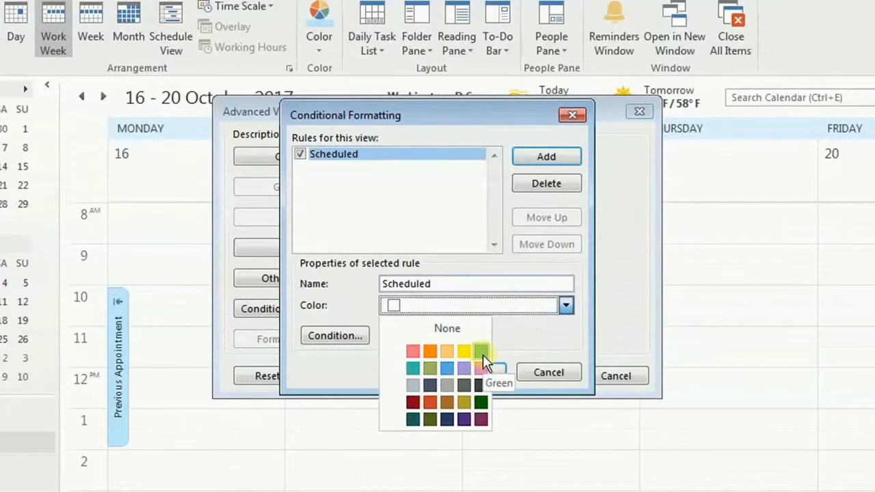
left_click(462, 352)
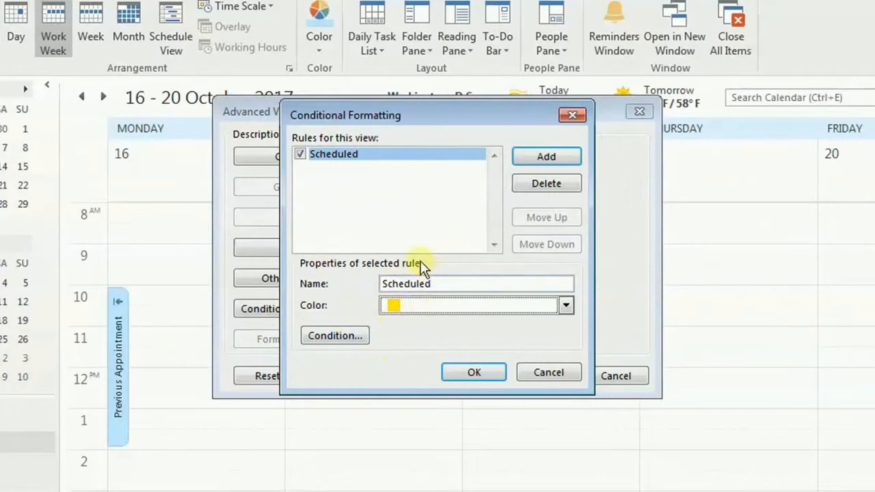
Give the Scheduled rule an advanced condition on the appointment field Reminder that equals Yes
left_click(346, 336)
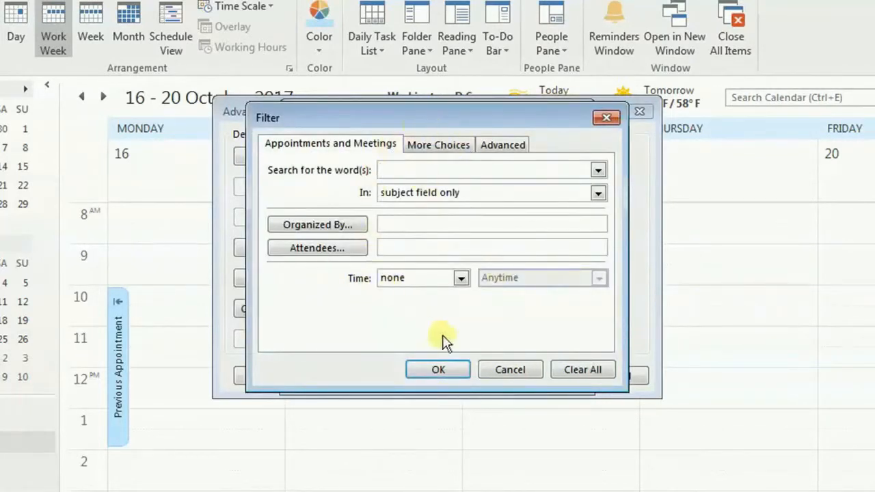
left_click(512, 151)
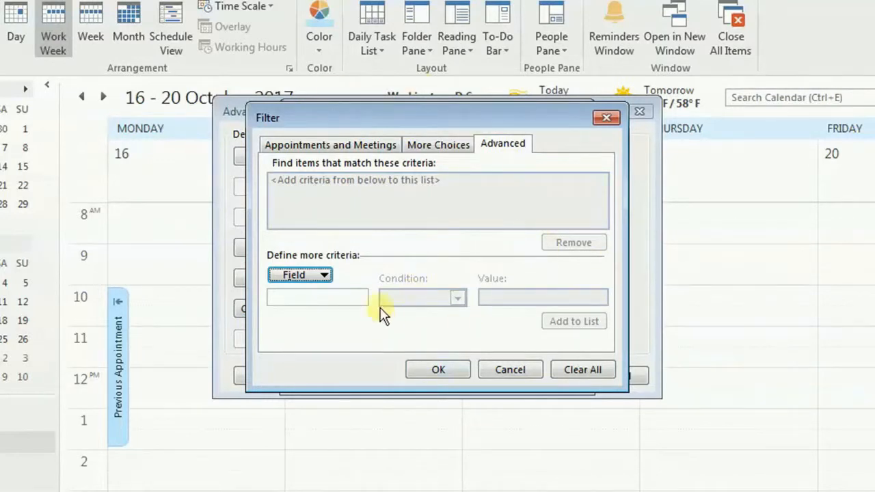
left_click_drag(311, 115, 321, 153)
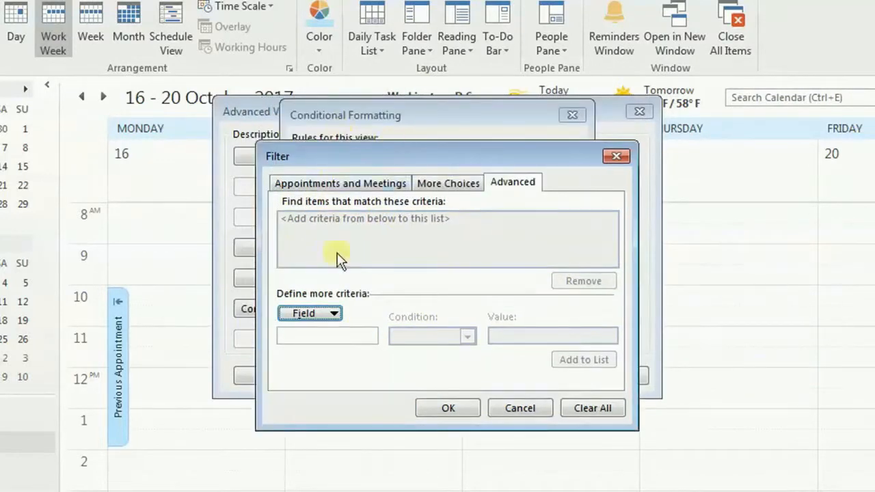
left_click(317, 315)
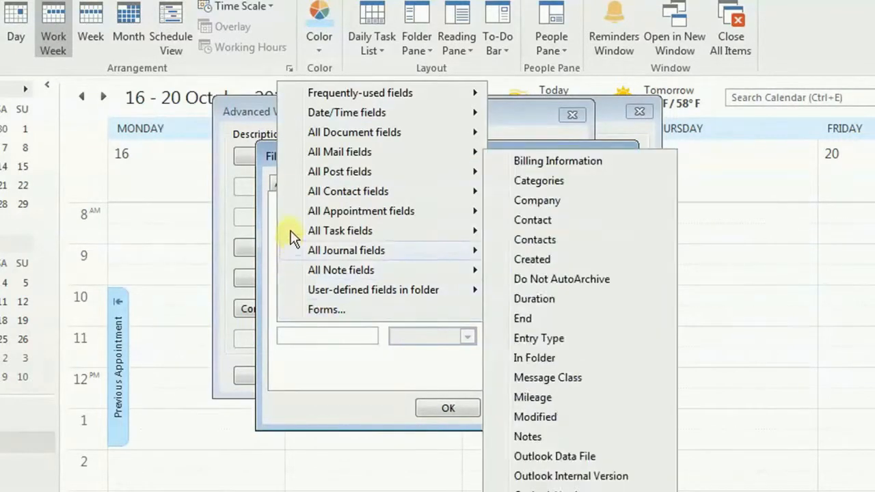
mouse_move(301, 214)
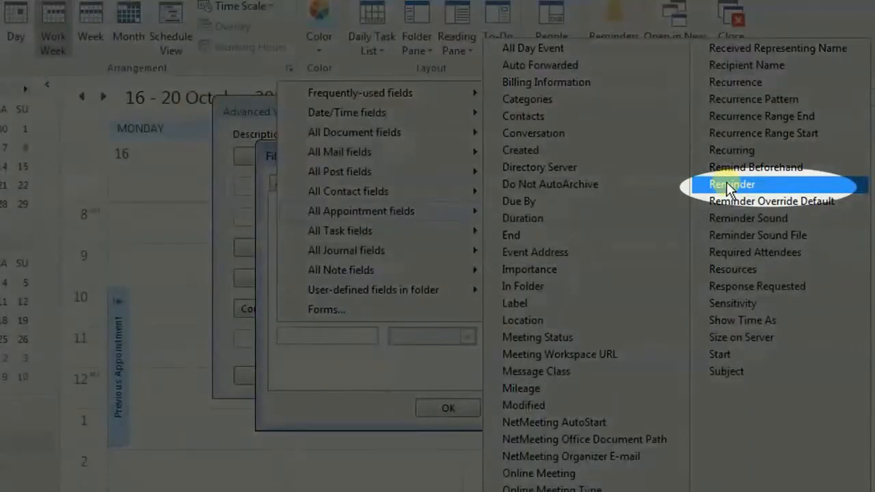
left_click(729, 184)
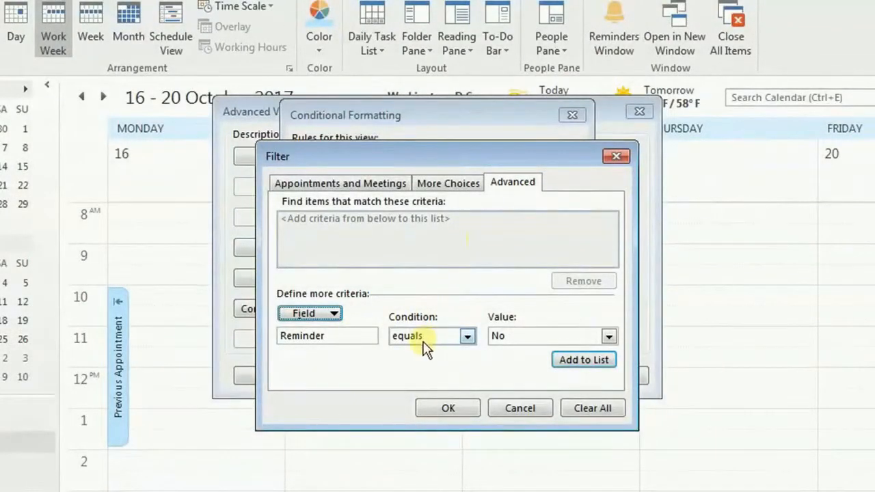
left_click(565, 335)
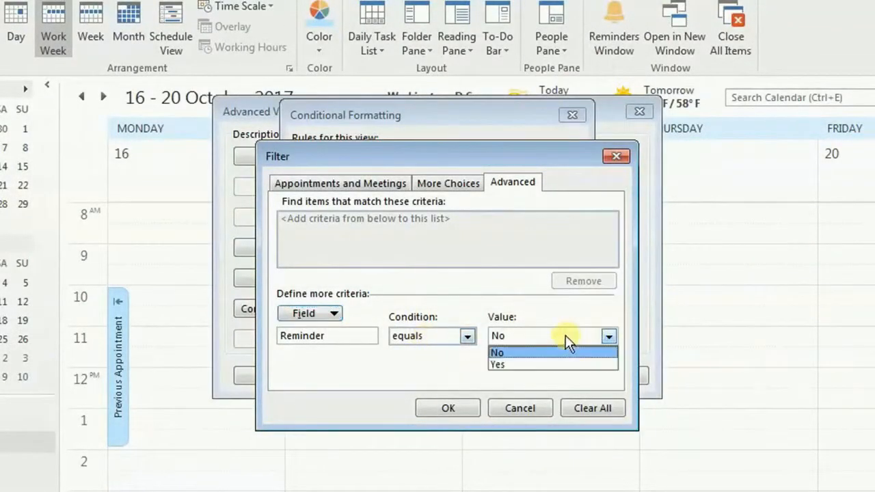
left_click(514, 363)
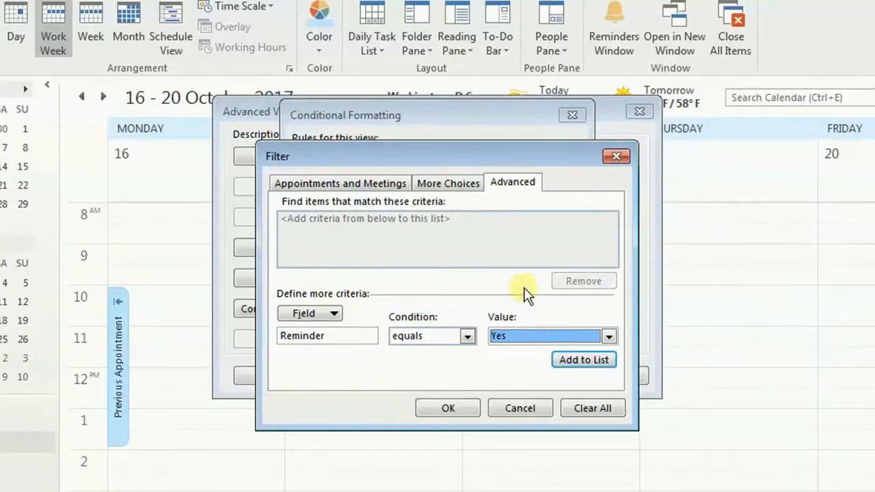
left_click(452, 407)
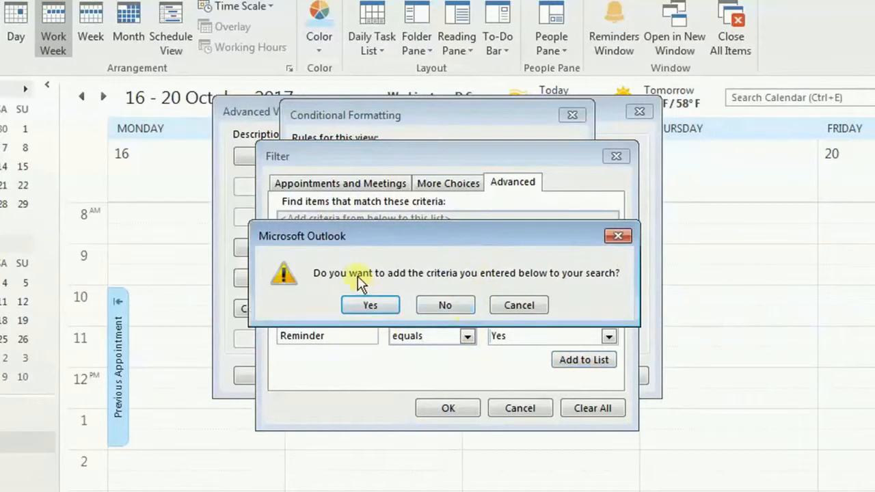
left_click(392, 303)
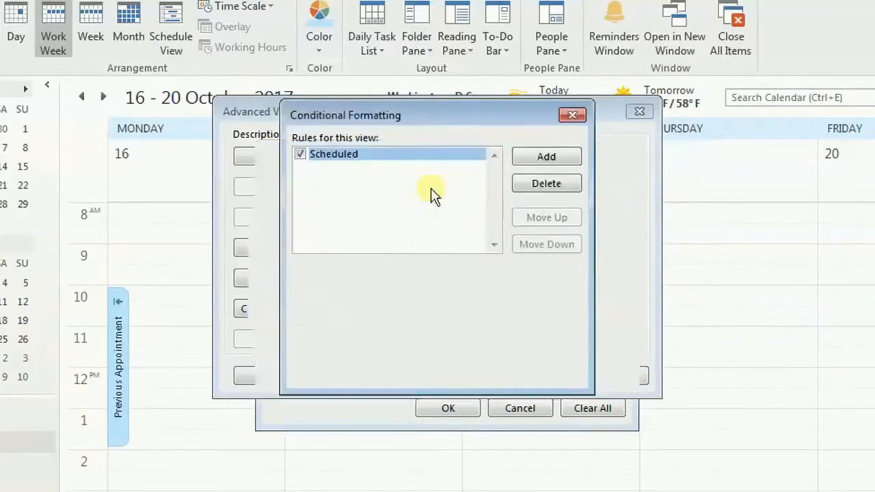
Check the Scheduled rule's advanced criteria and accept the conditional formatting rule
left_click(362, 338)
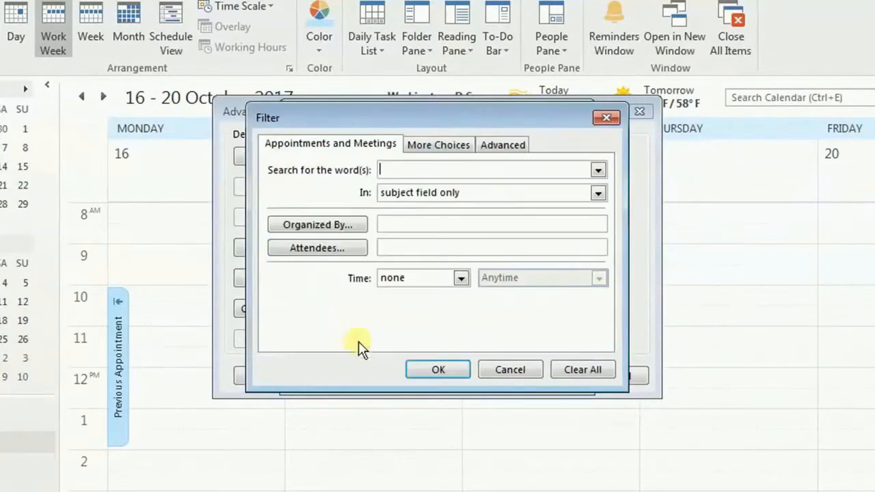
left_click(497, 145)
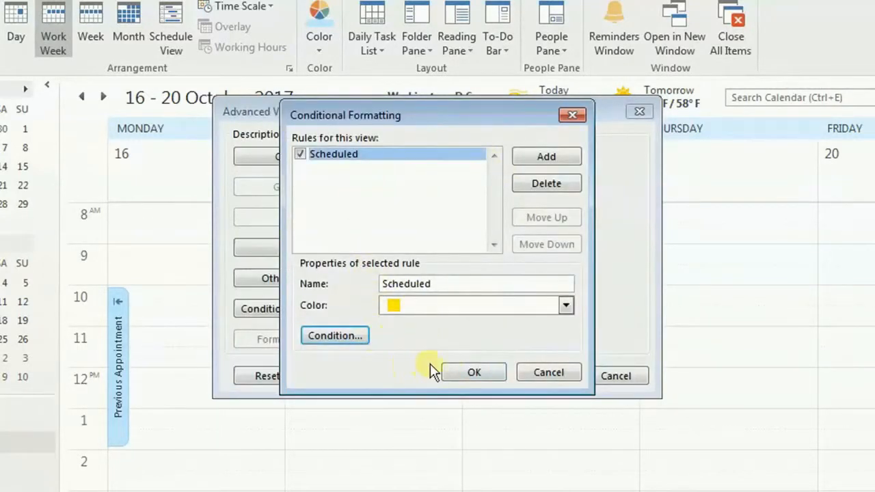
left_click(464, 376)
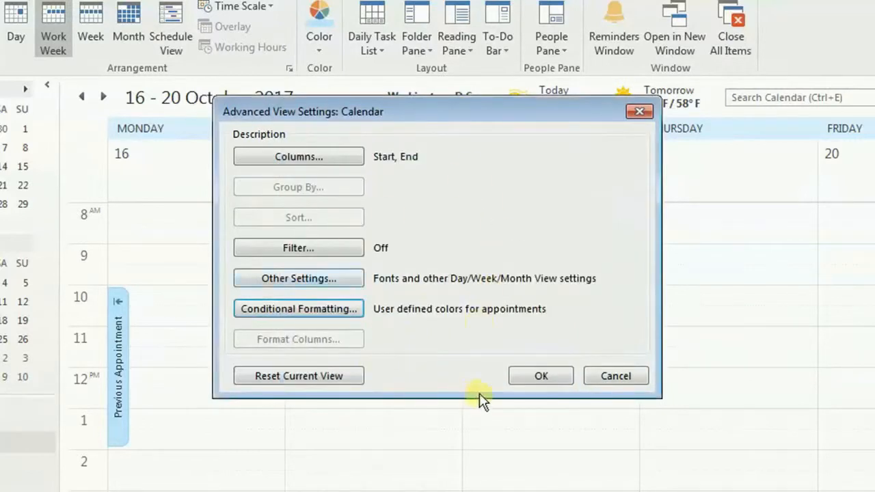
Add a second conditional formatting rule named "Done" and set its colour to dark grey
left_click(303, 307)
left_click(542, 158)
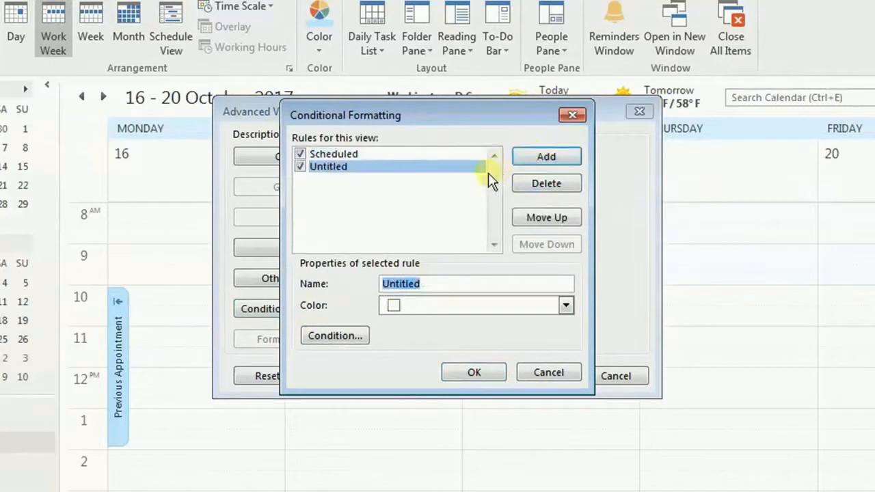
type("Done")
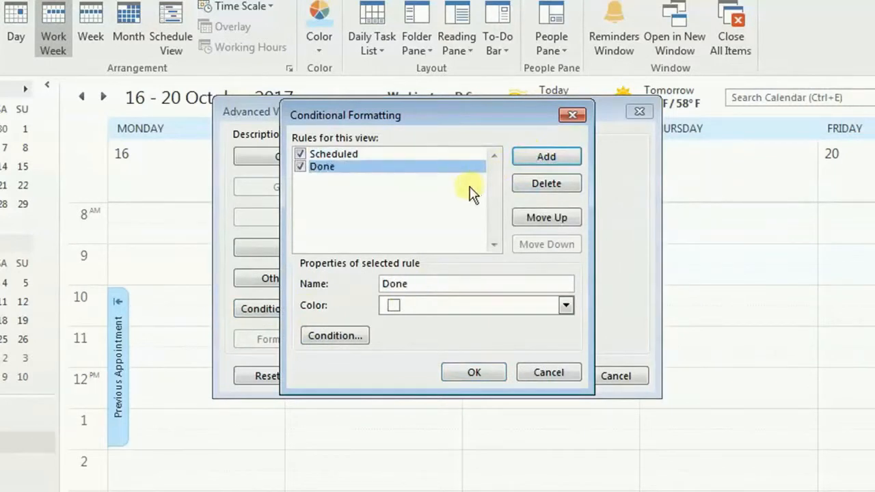
left_click(425, 309)
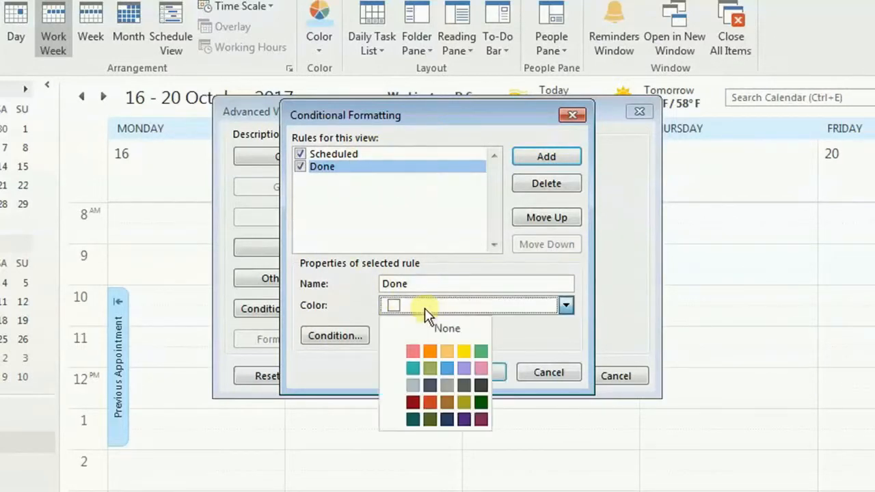
left_click(431, 388)
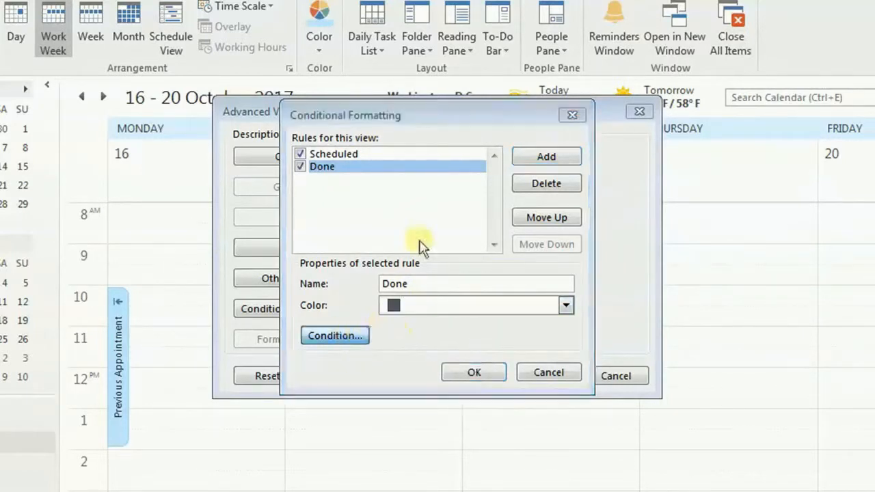
Give the Done rule the advanced condition Reminder equals No and apply the view settings to the calendar
left_click(363, 335)
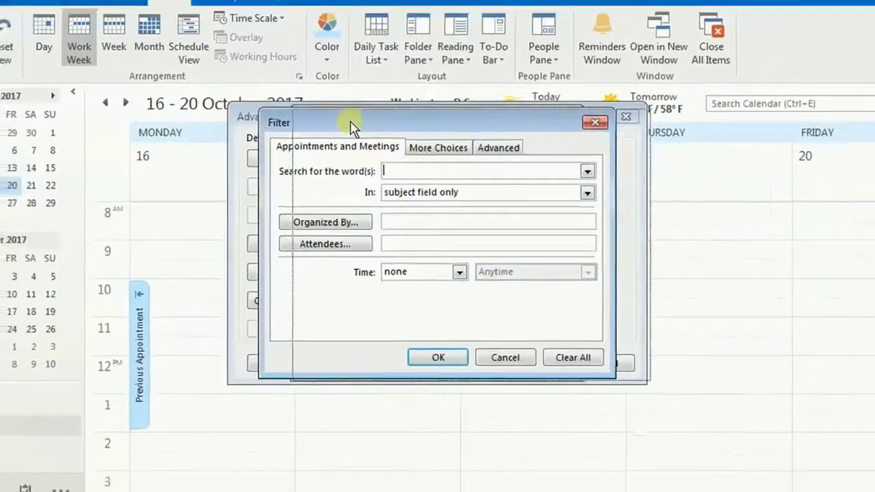
left_click(502, 144)
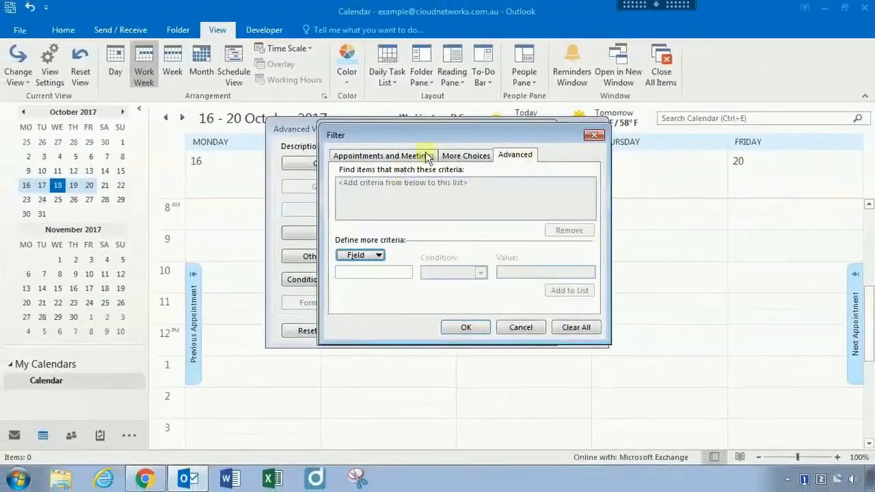
left_click(376, 255)
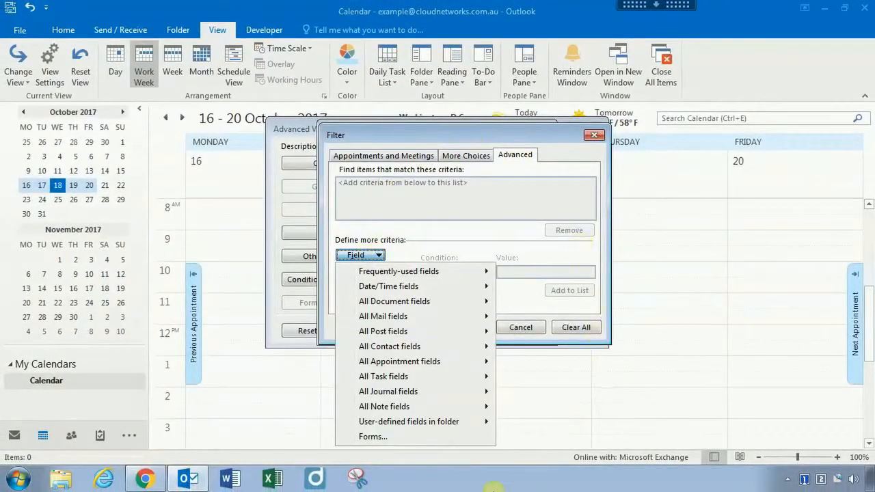
mouse_move(379, 364)
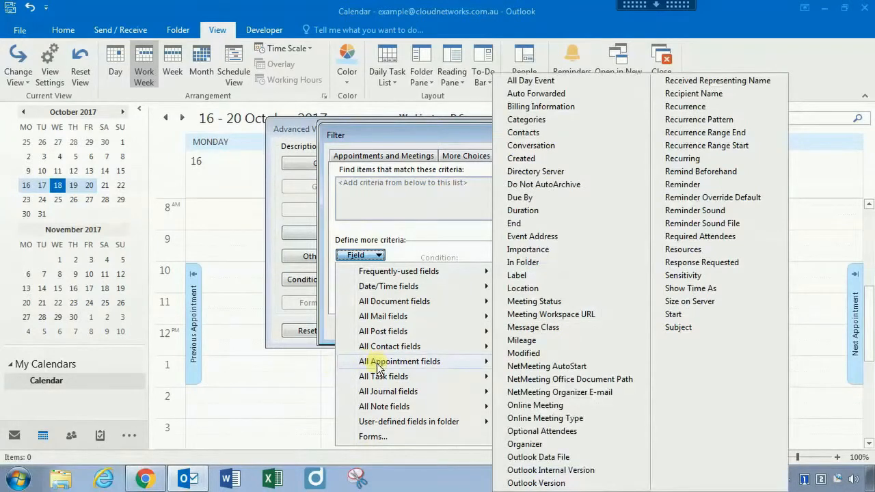
left_click(684, 185)
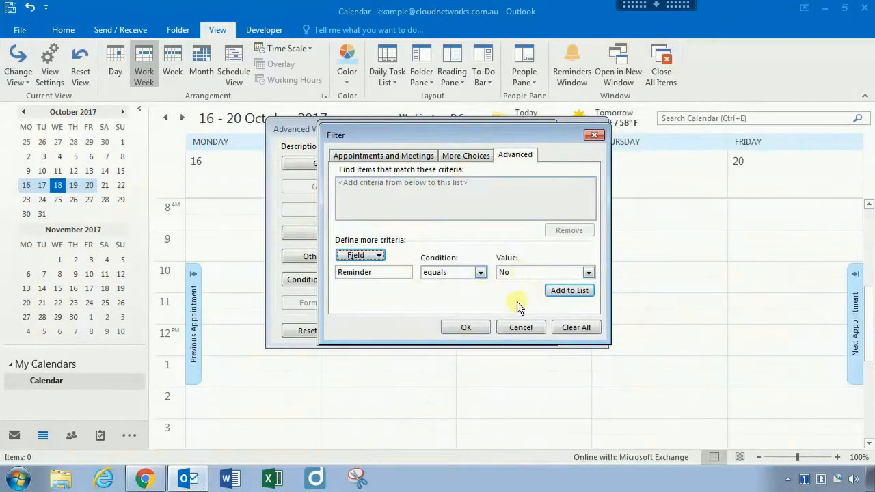
left_click(469, 327)
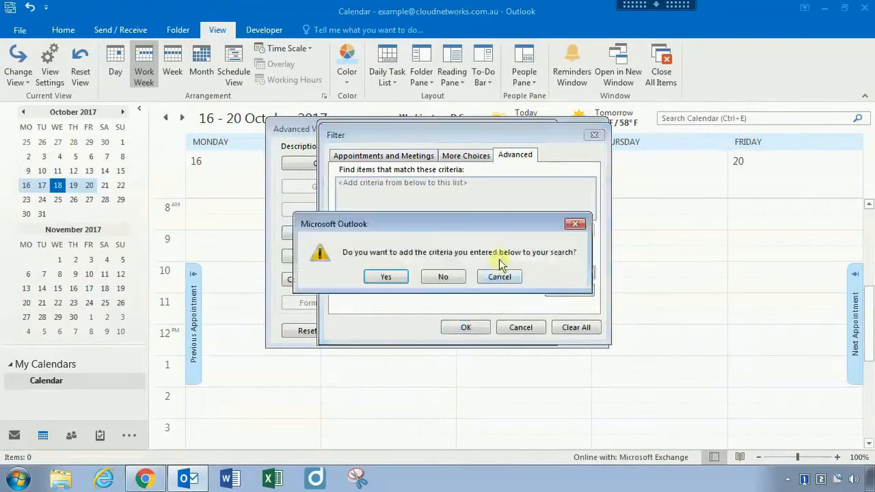
left_click(386, 276)
left_click(469, 329)
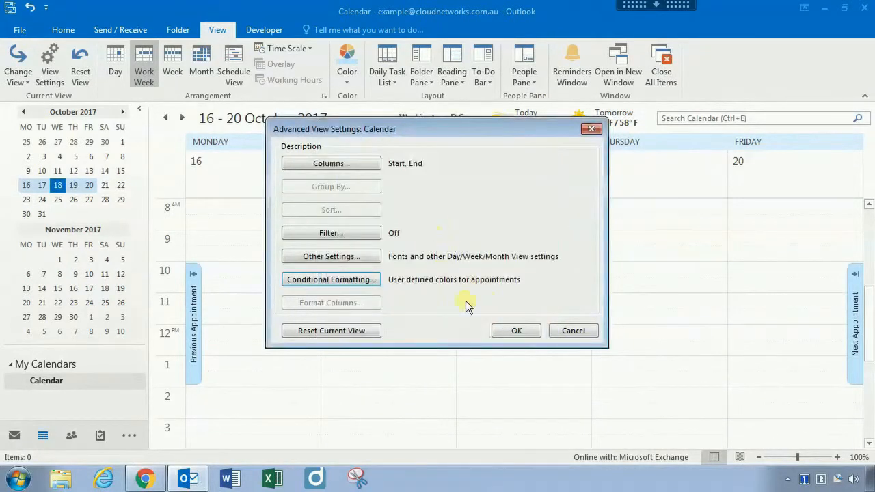
left_click(508, 332)
Create an appointment titled "Test Tomorrow" on Thursday 19 October 2017 at 9:00 AM
left_click(504, 265)
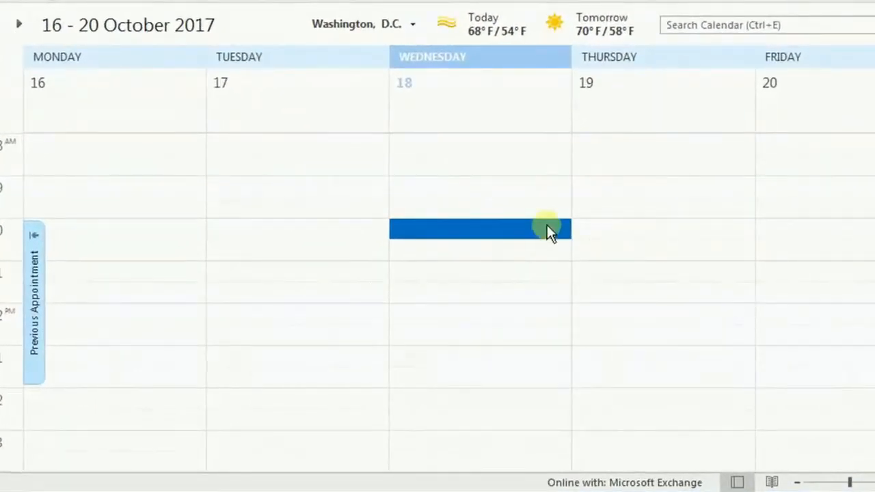
left_click(592, 185)
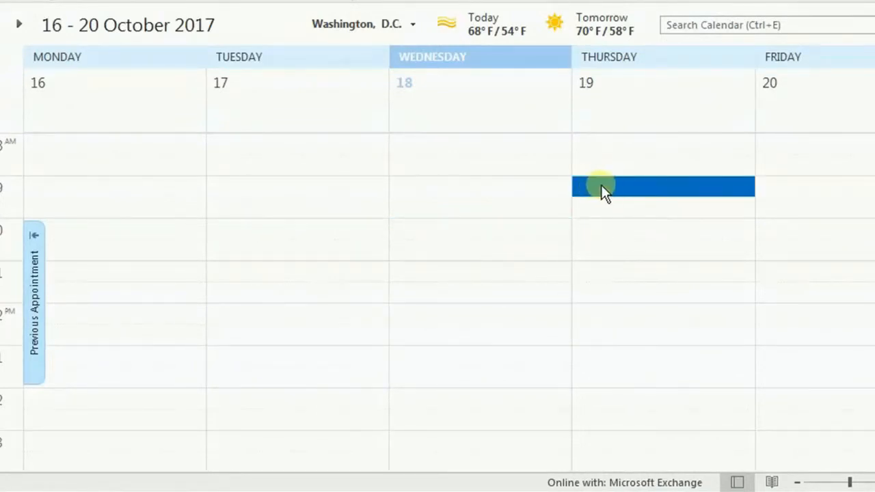
type("Te")
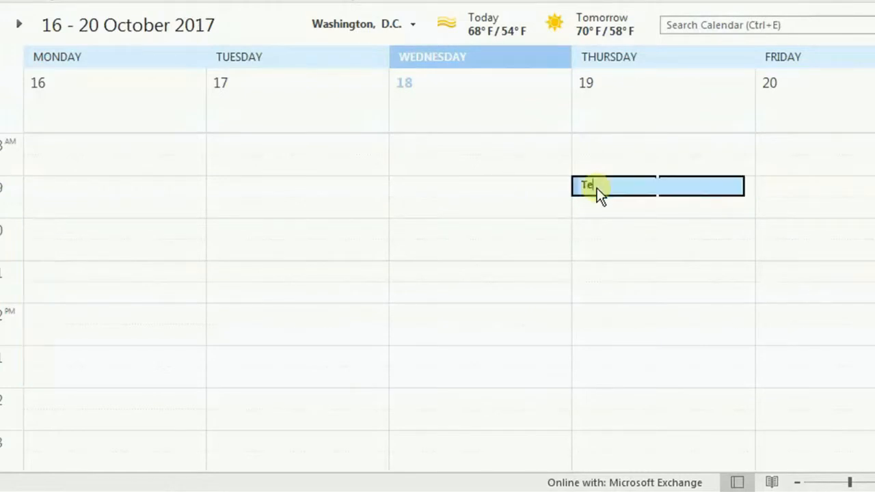
type("st Ad")
key("BackSpace")
key("BackSpace")
type("Tomorrow")
key("Return")
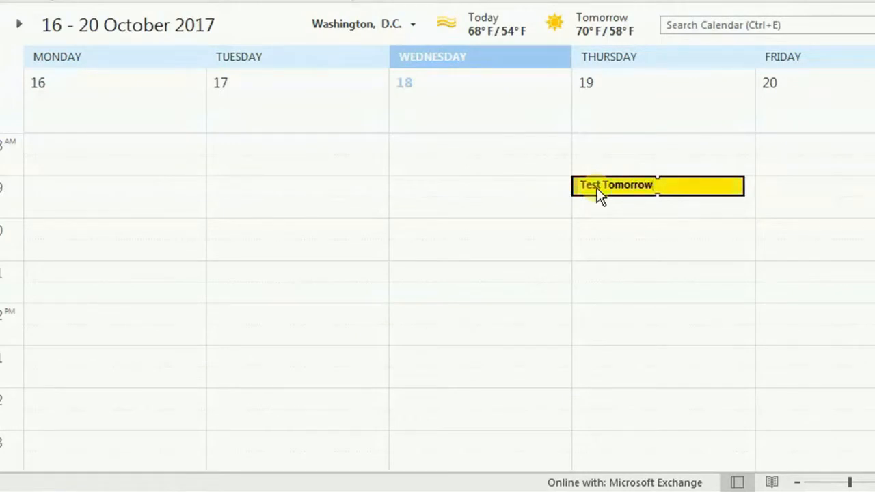
Extend the Test Tomorrow appointment on Thursday so that it ends at 10:30 AM
left_click(630, 234)
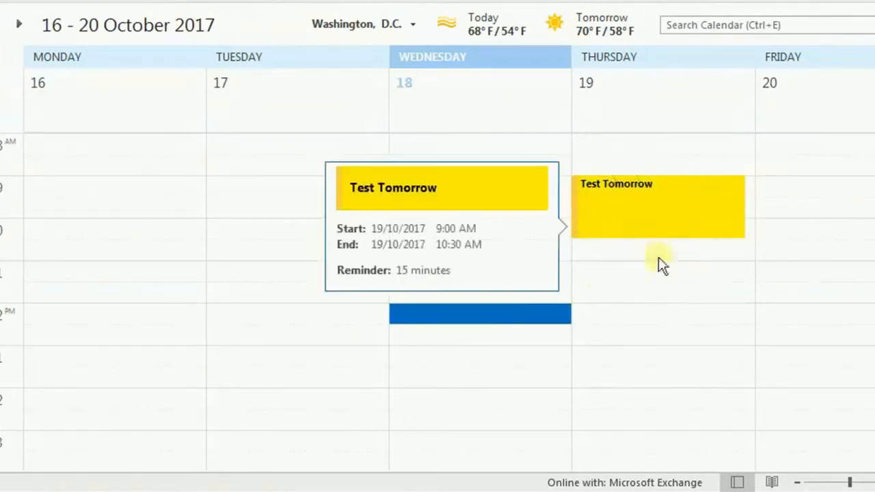
left_click(646, 274)
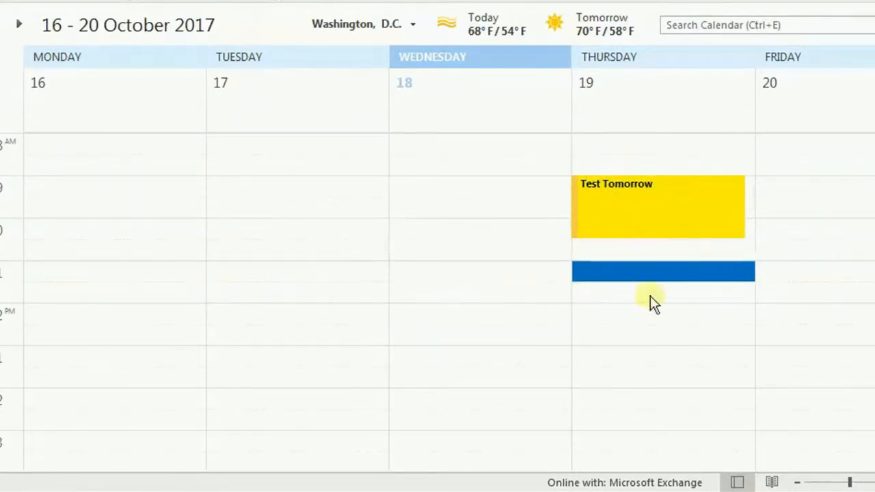
left_click(661, 345)
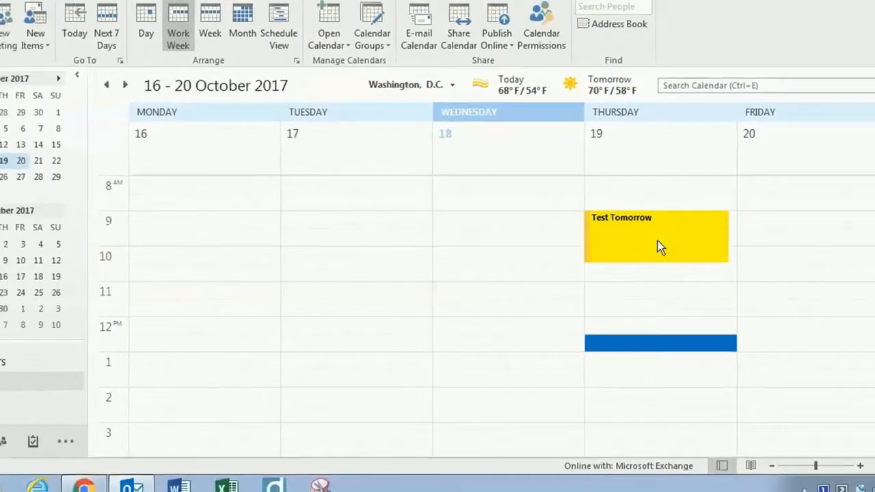
Open the Test Tomorrow appointment, examine its reminder options, and close it without making changes
double_click(661, 212)
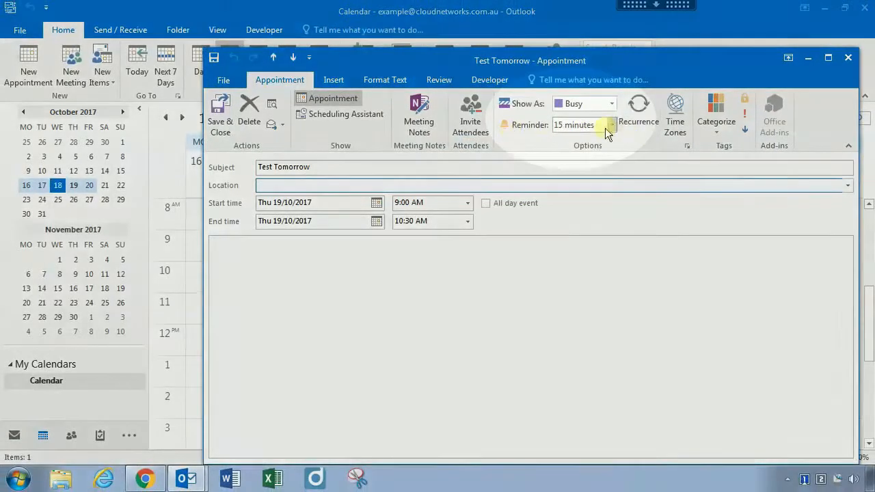
left_click(605, 127)
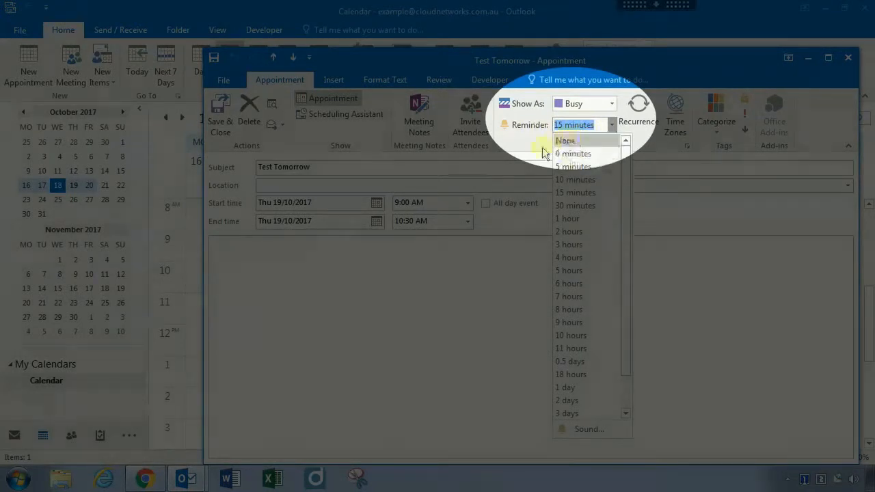
left_click(541, 151)
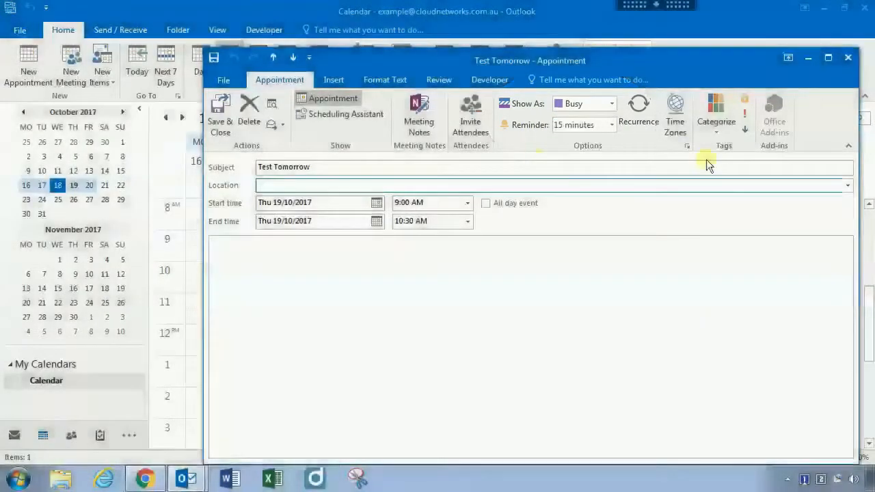
left_click(847, 60)
left_click(635, 332)
scroll(709, 227, "down", 1)
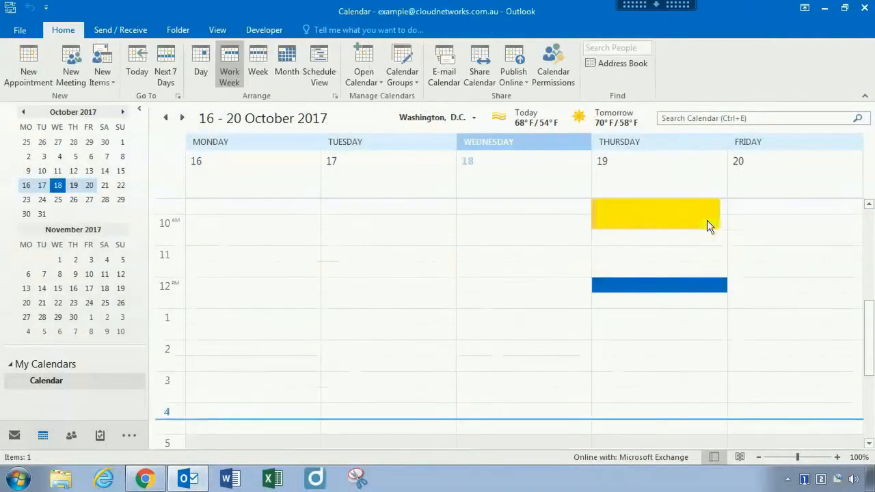
scroll(623, 346, "up", 1)
scroll(648, 326, "down", 1)
scroll(655, 327, "up", 1)
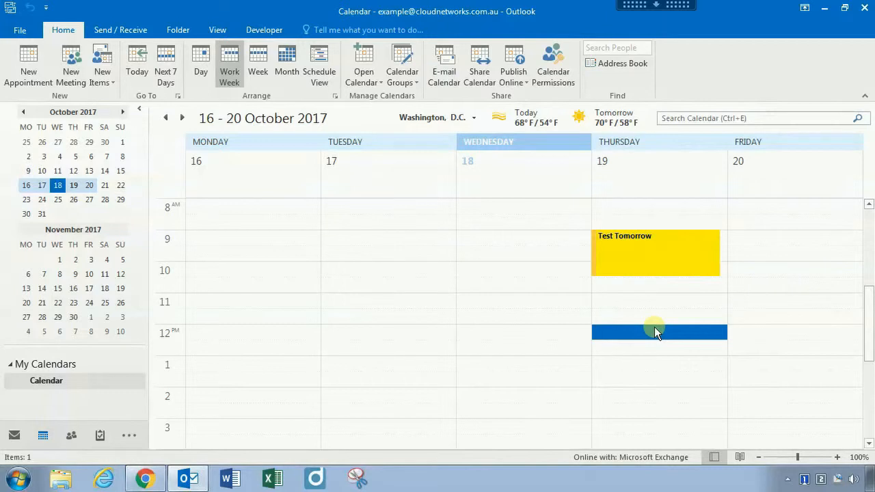
Create an appointment titled "Test Old" on Tuesday 17 October 2017 from 9:00 AM to 11:00 AM
left_click(331, 237)
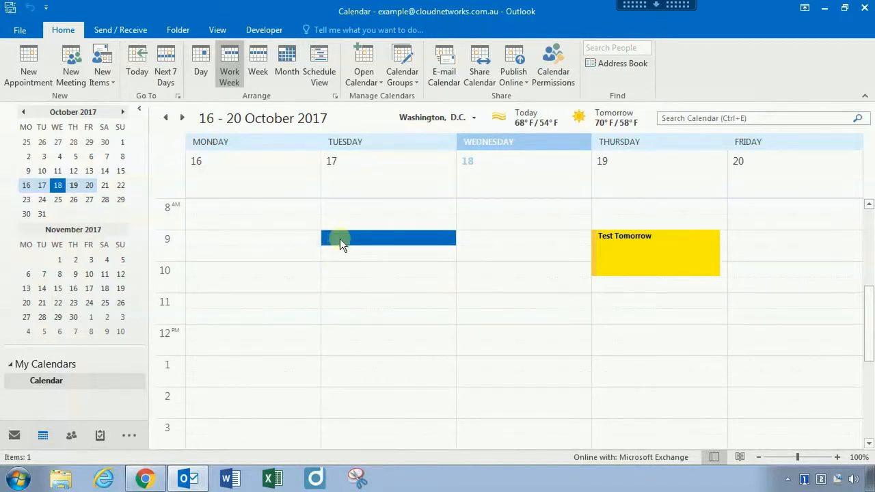
type("Test Old")
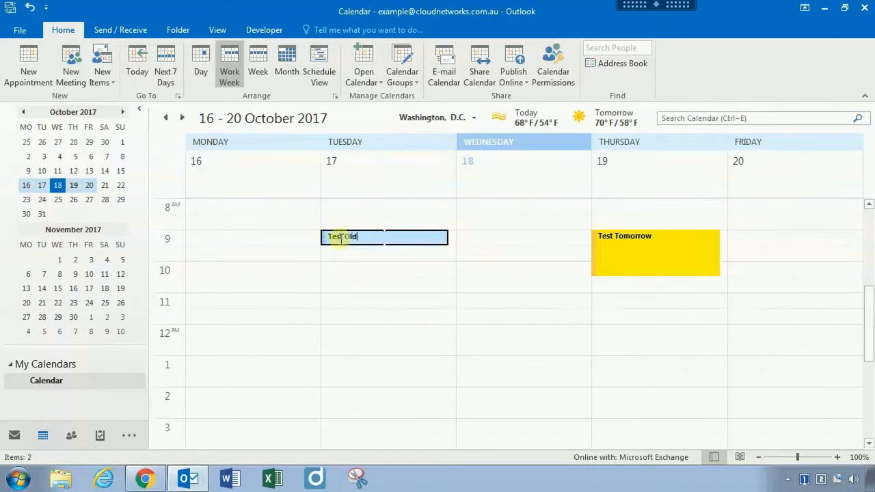
key("Return")
left_click_drag(346, 71, 196, 80)
left_click(385, 260)
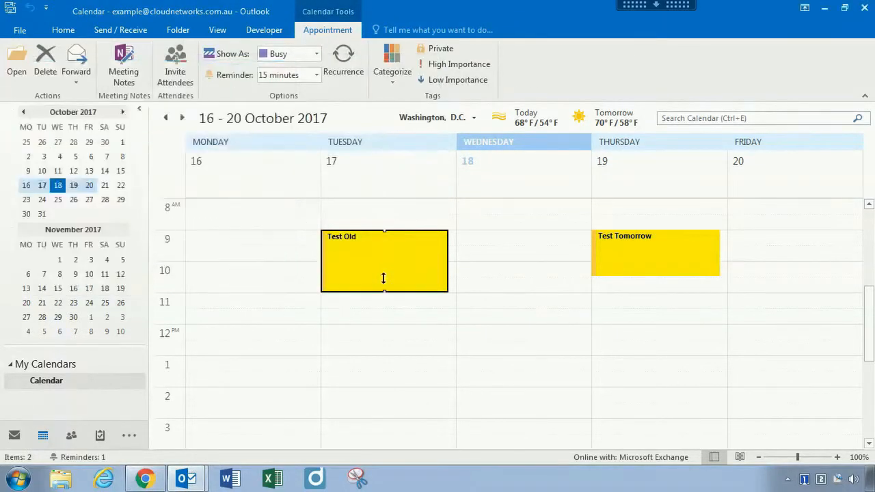
left_click(386, 354)
Examine the Test Old reminder alert and the appointment's colour and details in the calendar
left_click_drag(196, 73, 218, 74)
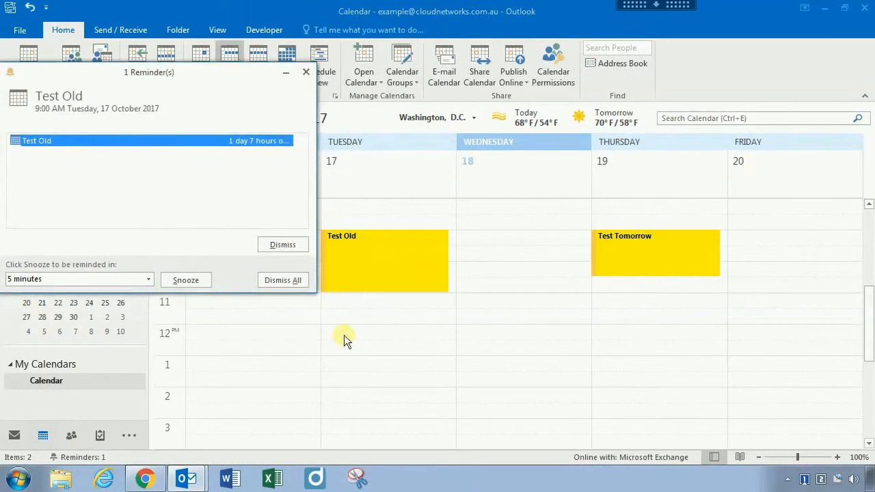
left_click_drag(172, 76, 210, 82)
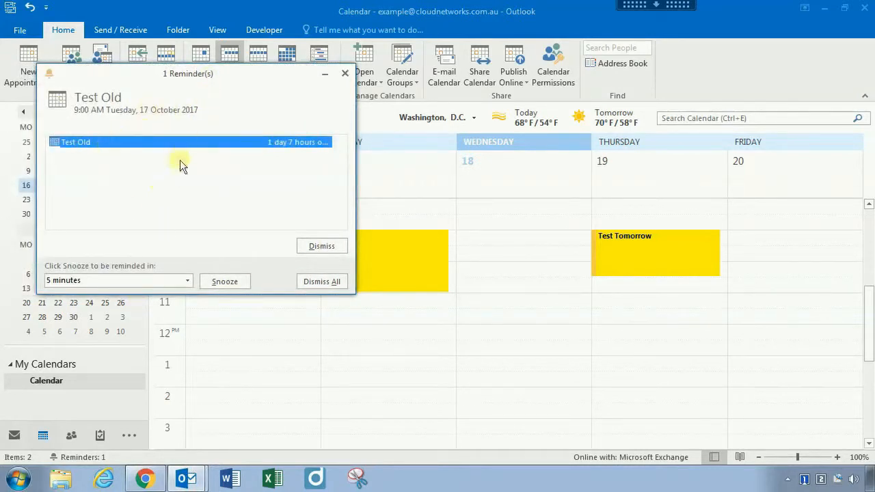
left_click(422, 331)
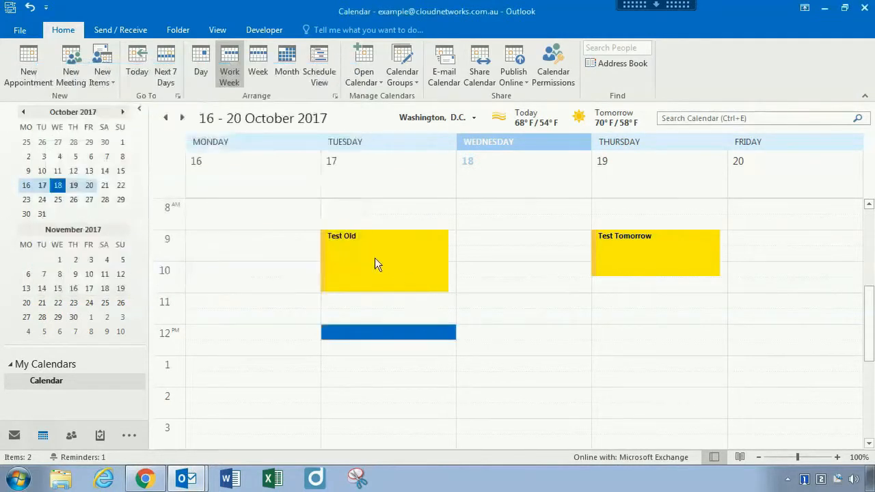
mouse_move(385, 261)
left_click(394, 371)
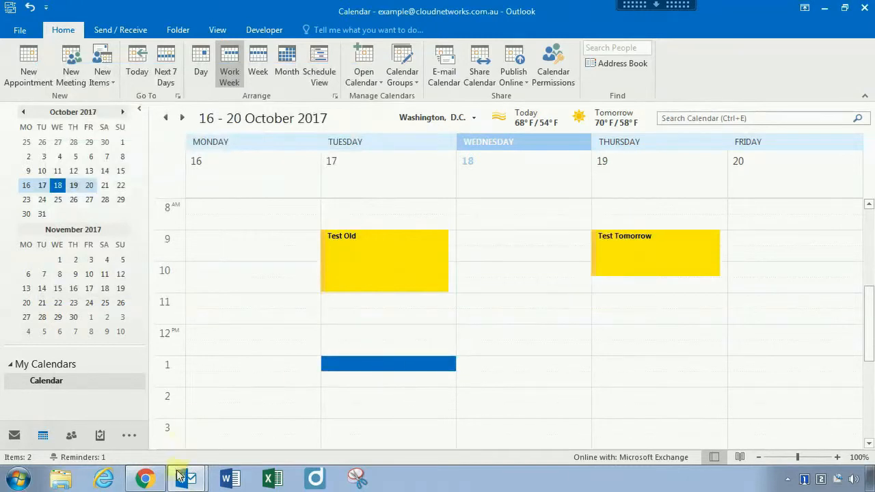
left_click(364, 266)
mouse_move(354, 276)
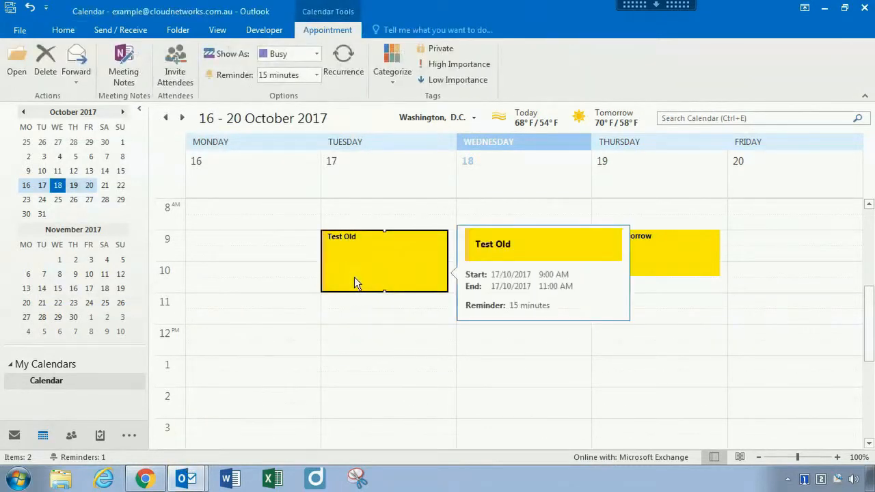
left_click(266, 363)
Bring up the pending reminder alert and dismiss the Test Old reminder
mouse_move(186, 471)
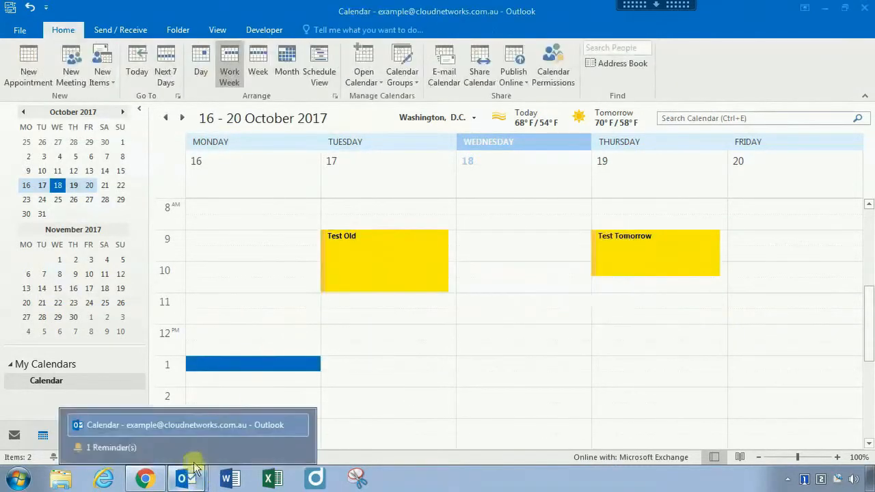
left_click(181, 451)
left_click(322, 245)
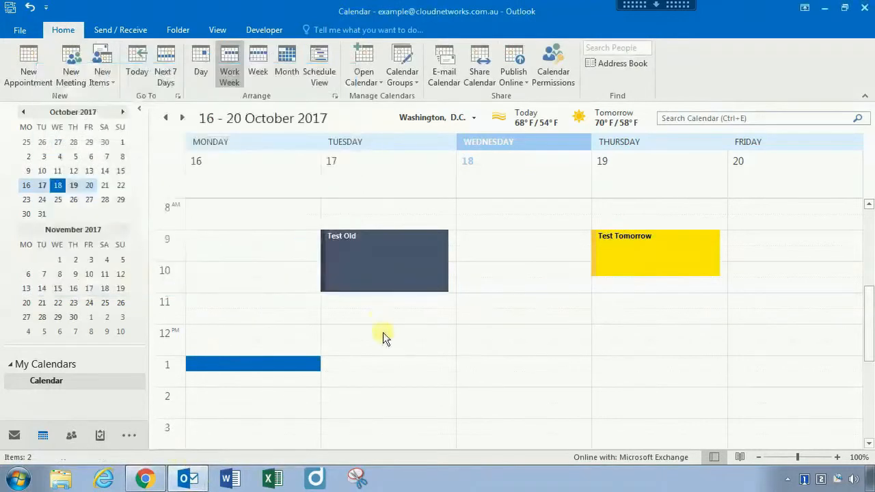
left_click(511, 343)
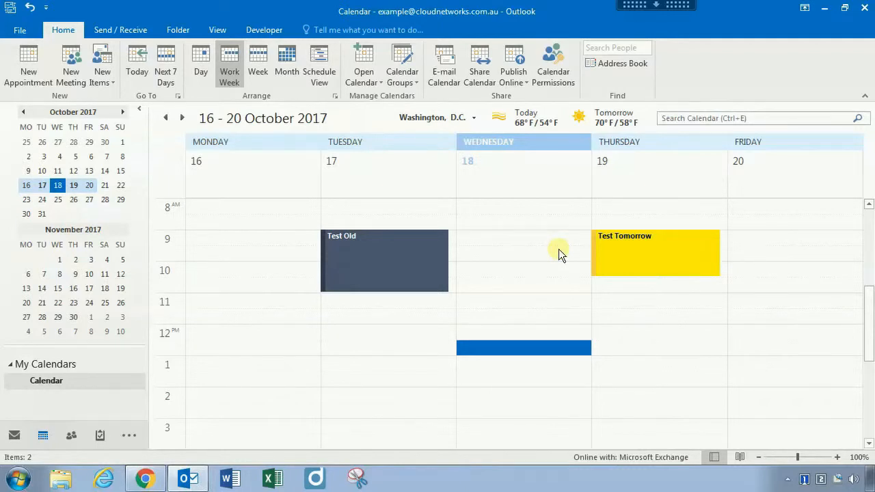
scroll(549, 247, "down", 1)
left_click(397, 362)
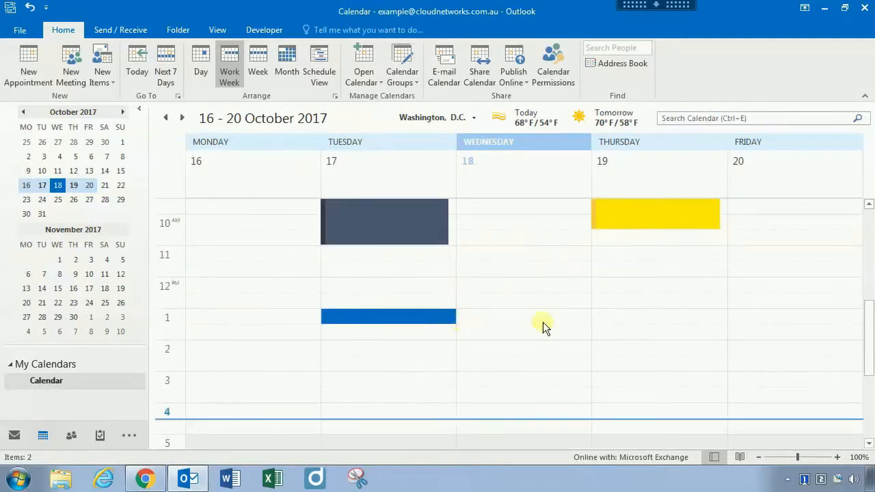
scroll(543, 322, "up", 1)
left_click(577, 363)
scroll(548, 347, "up", 1)
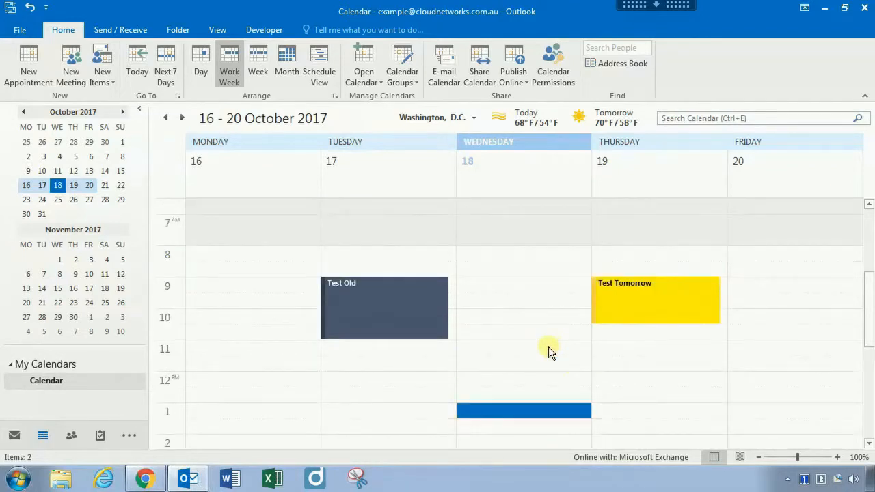
scroll(547, 345, "down", 1)
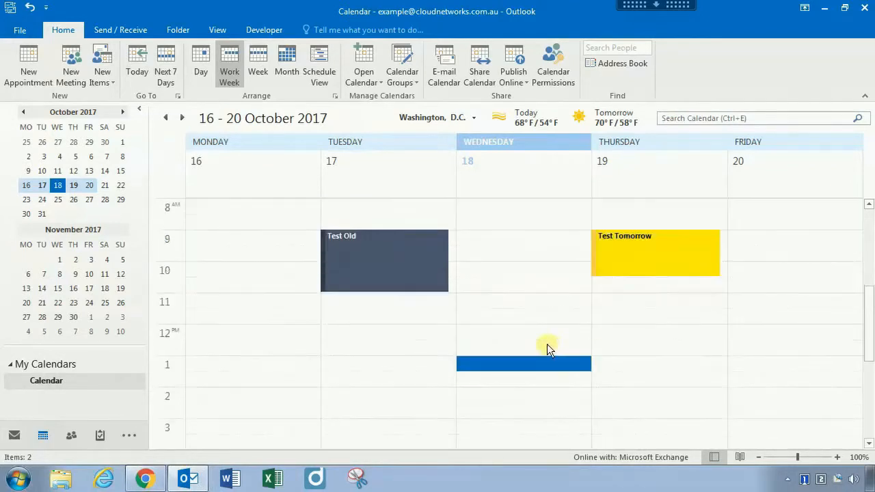
left_click(543, 301)
scroll(542, 307, "up", 1)
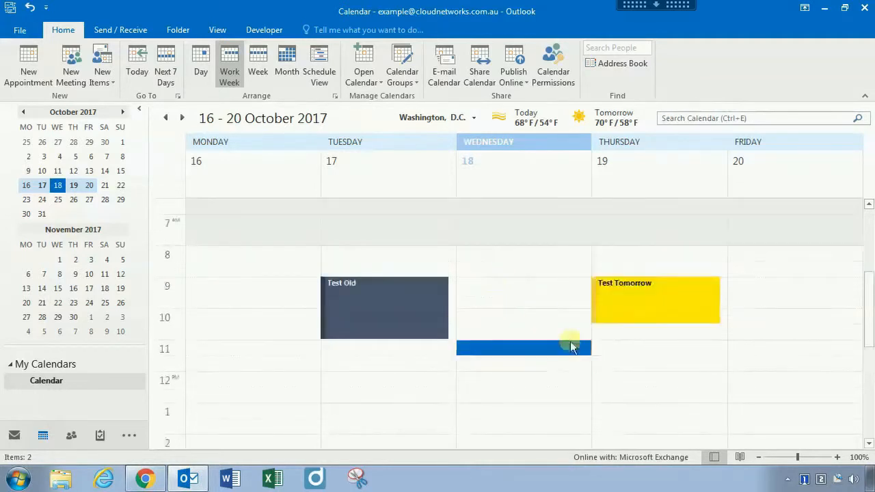
left_click(603, 391)
scroll(572, 346, "down", 1)
left_click(495, 306)
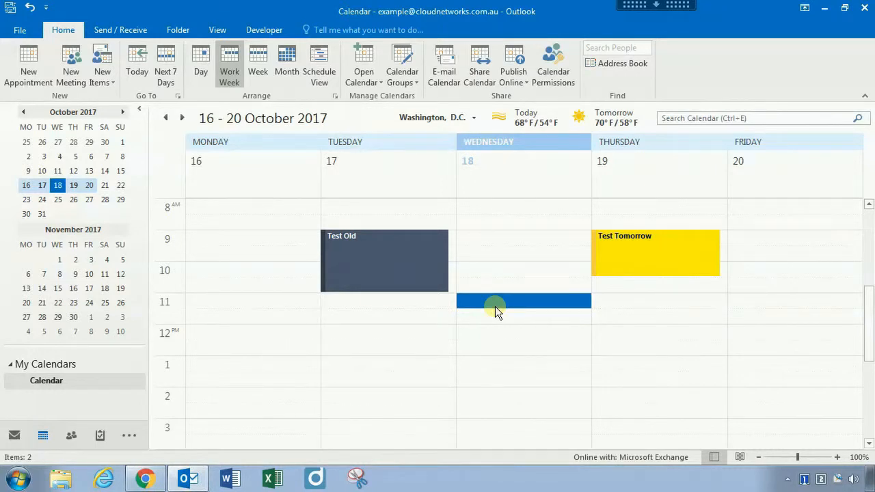
left_click(512, 238)
scroll(544, 306, "up", 1)
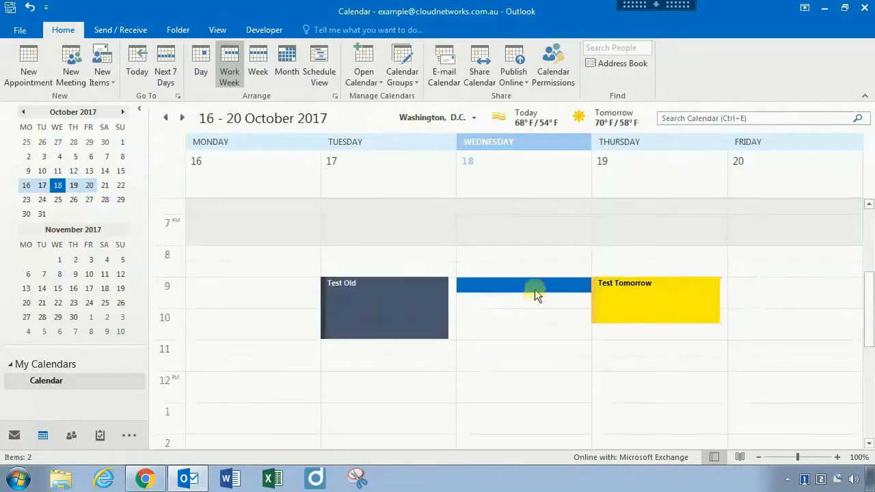
left_click(717, 255)
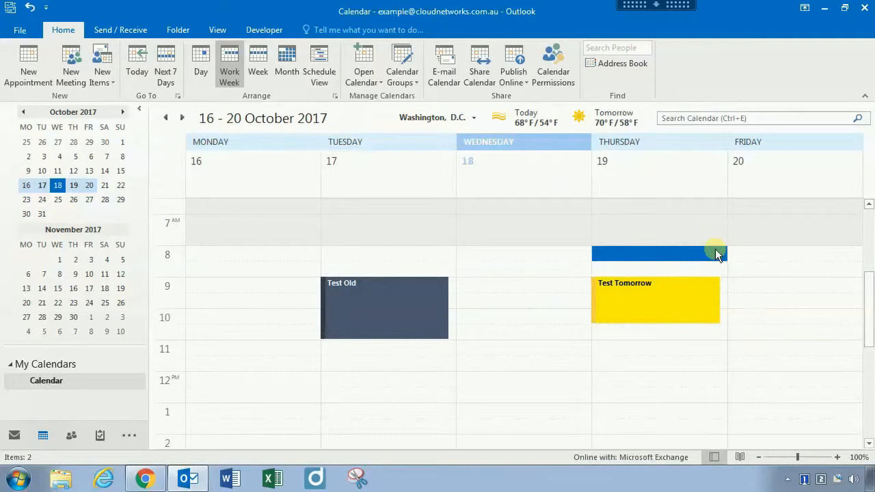